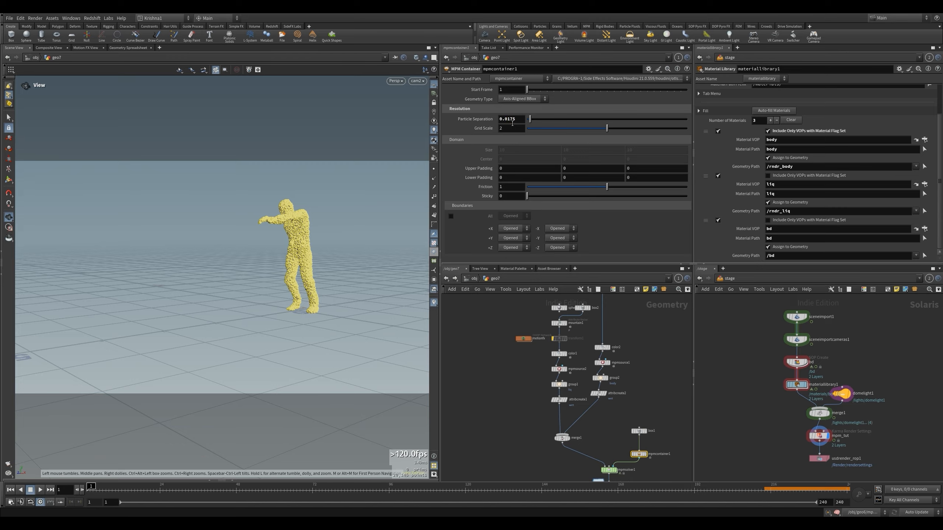
# Add a VDB from Polygons node beside the body branch, feed it from color2, and display its result.
pyautogui.moveTo(574, 465); pyautogui.dragTo(561, 365, button='middle')
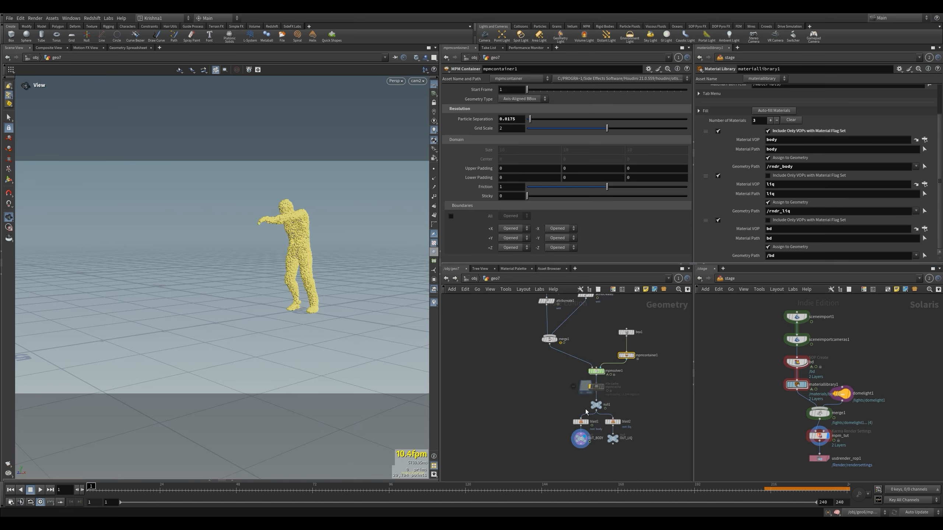
pyautogui.moveTo(598, 312); pyautogui.dragTo(594, 387, button='middle')
pyautogui.scroll(4, 611, 345)
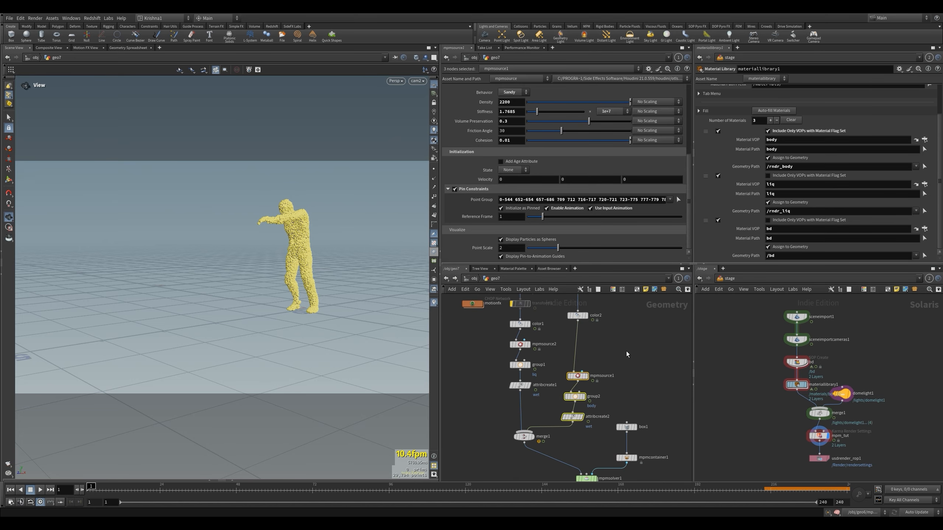
pyautogui.click(623, 351)
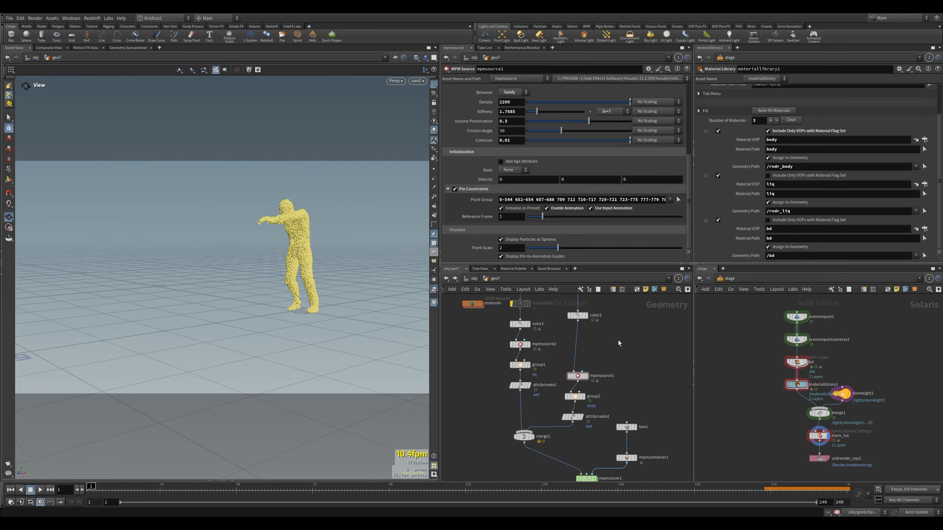
pyautogui.press('Tab')
pyautogui.write('vdb fr')
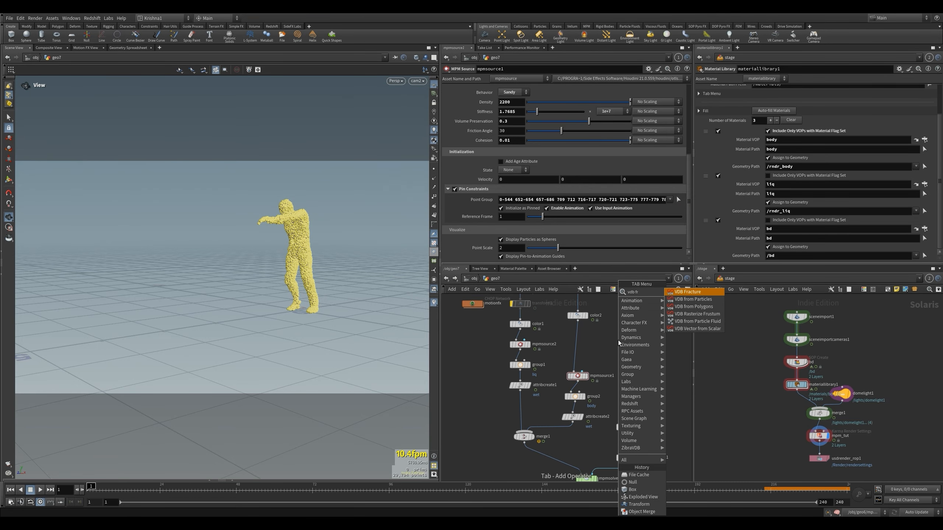
pyautogui.press('Down')
pyautogui.press('Down')
pyautogui.press('Return')
pyautogui.click(636, 344)
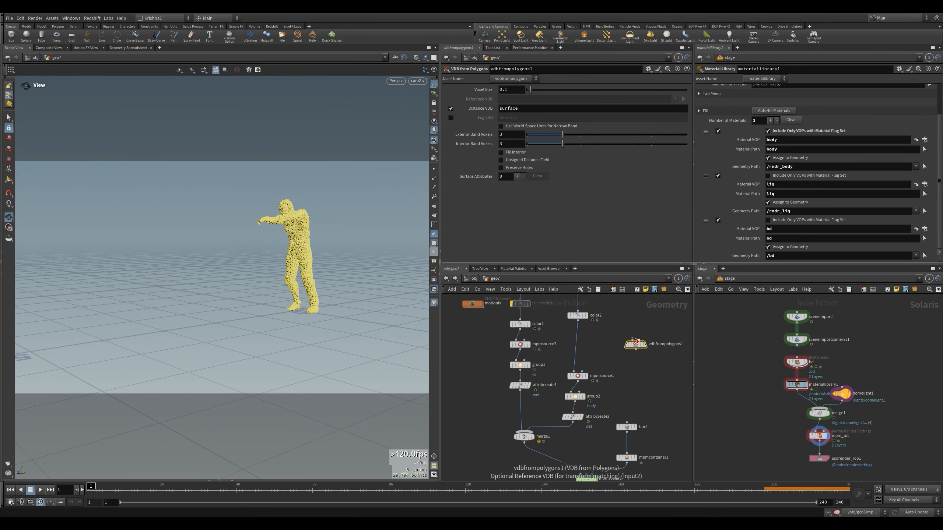
pyautogui.moveTo(632, 340); pyautogui.dragTo(594, 326)
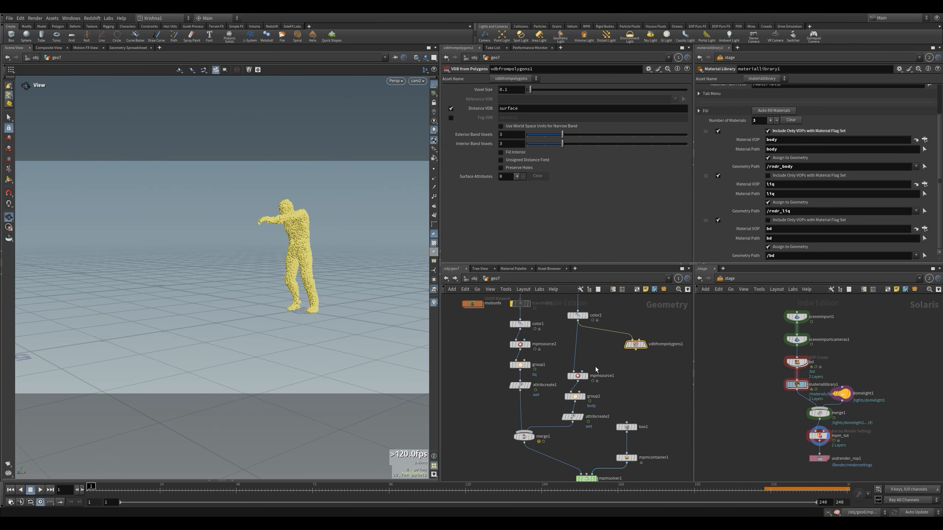
pyautogui.click(645, 345)
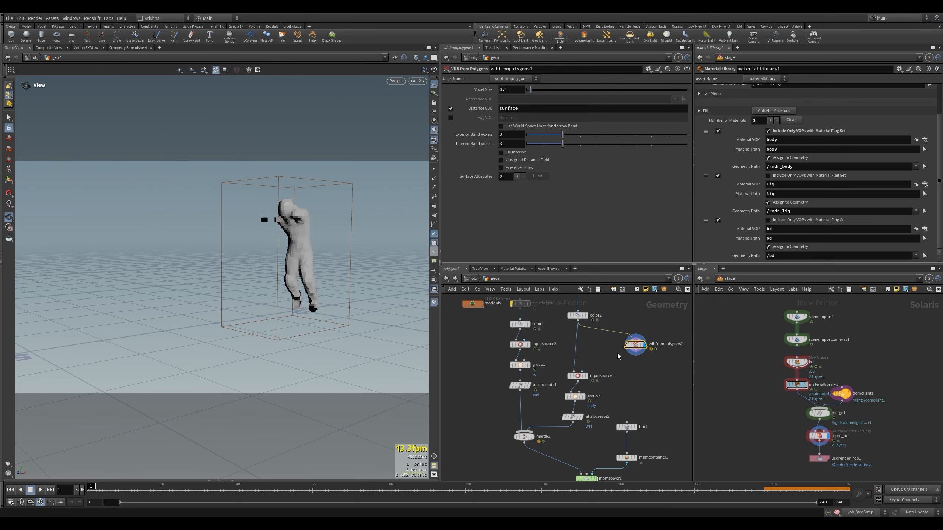
# Set the voxel size of the VDB from Polygons node to 0.0115.
pyautogui.doubleClick(504, 89)
pyautogui.write('0.05')
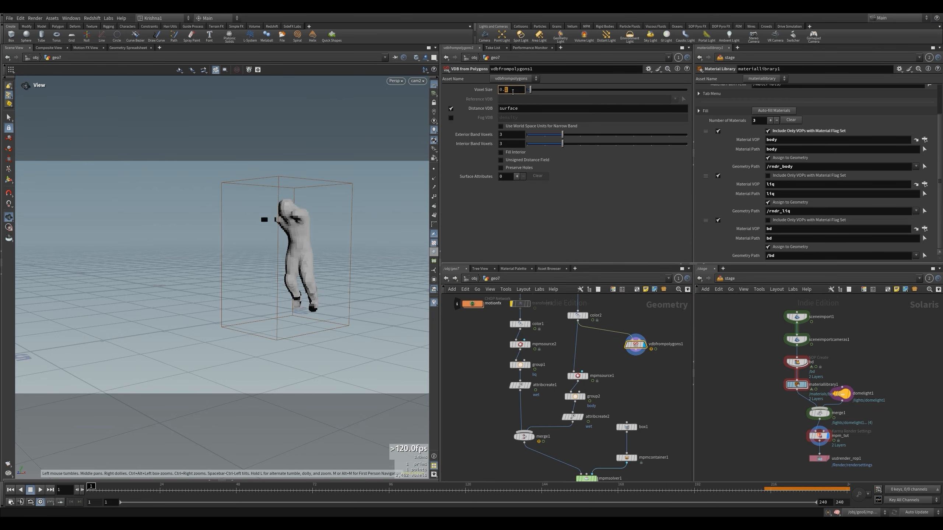
pyautogui.press('Return')
pyautogui.click(509, 91)
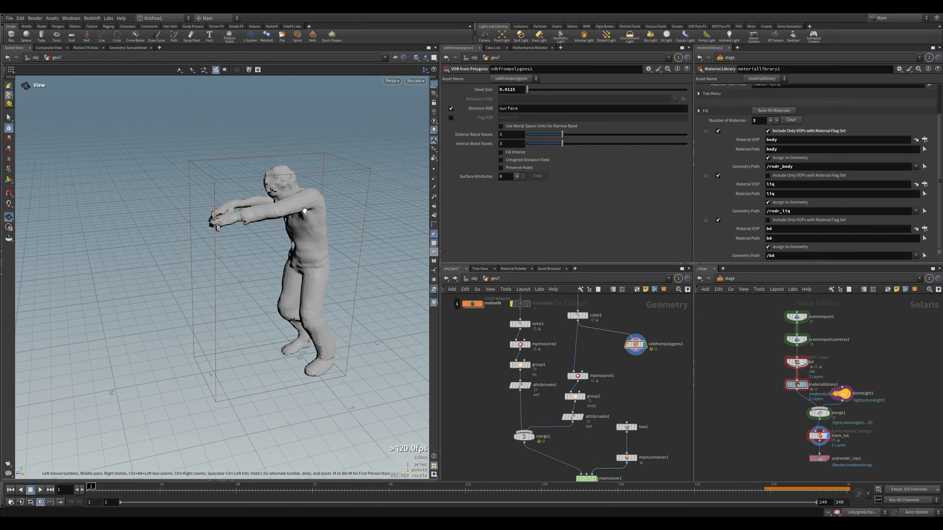
pyautogui.moveTo(313, 209); pyautogui.dragTo(282, 188)
# Add a VDB Reshape SDF node after vdbfrompolygons1, display it, and show color2 as a template overlay.
pyautogui.moveTo(636, 356); pyautogui.dragTo(637, 351)
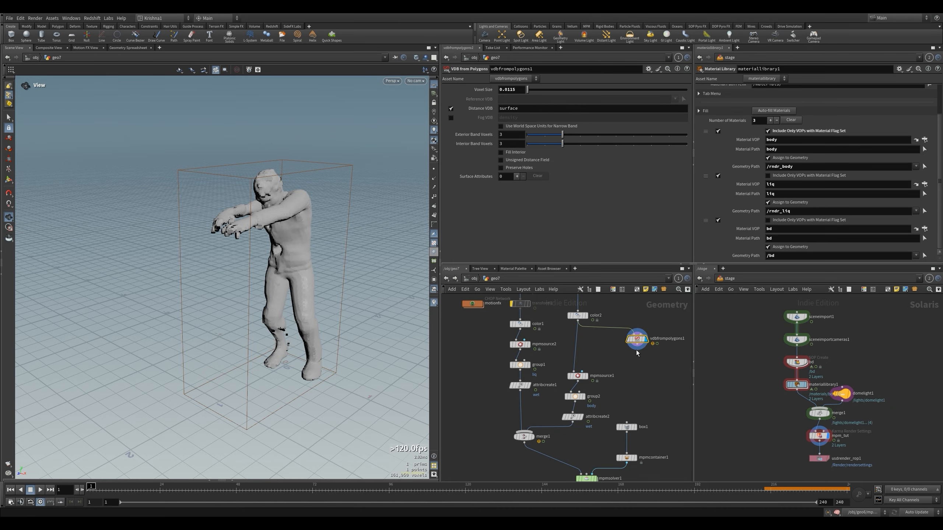
pyautogui.press('Tab')
pyautogui.write('vdb res')
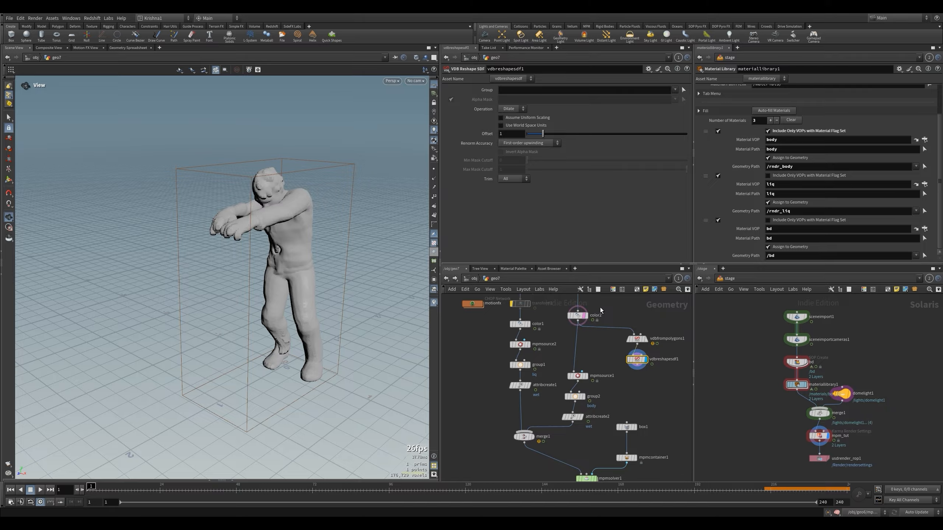
pyautogui.click(587, 315)
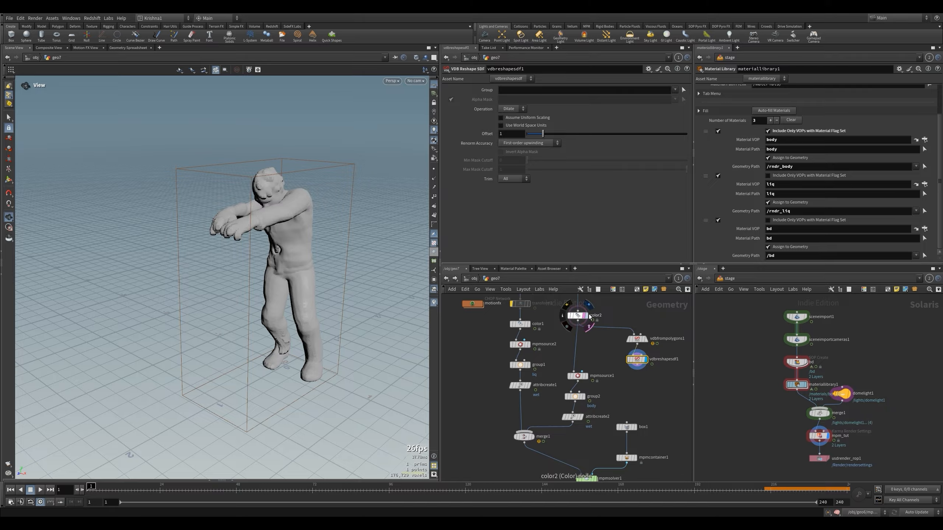
pyautogui.click(645, 360)
# Set the SDF reshape operation to Erode, using world space units with an offset of 0.005.
pyautogui.click(512, 109)
pyautogui.click(522, 113)
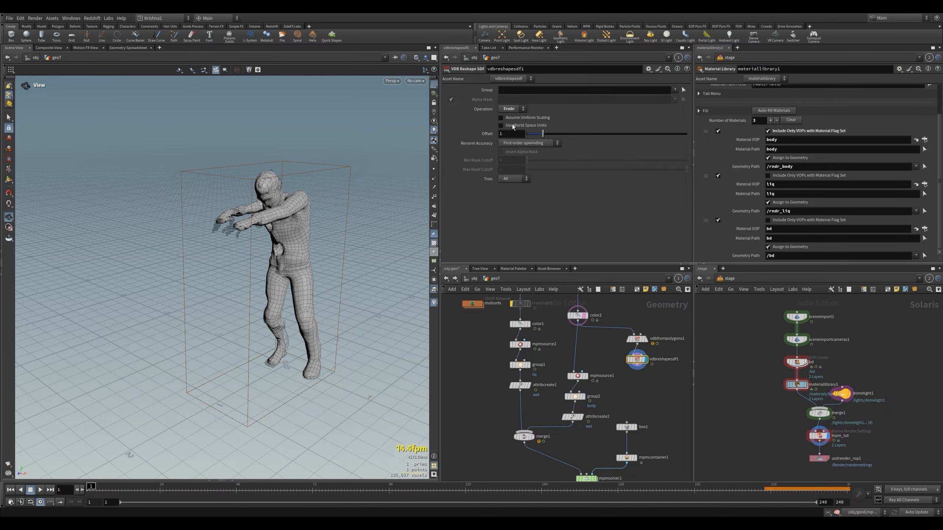
pyautogui.moveTo(262, 212); pyautogui.dragTo(382, 163)
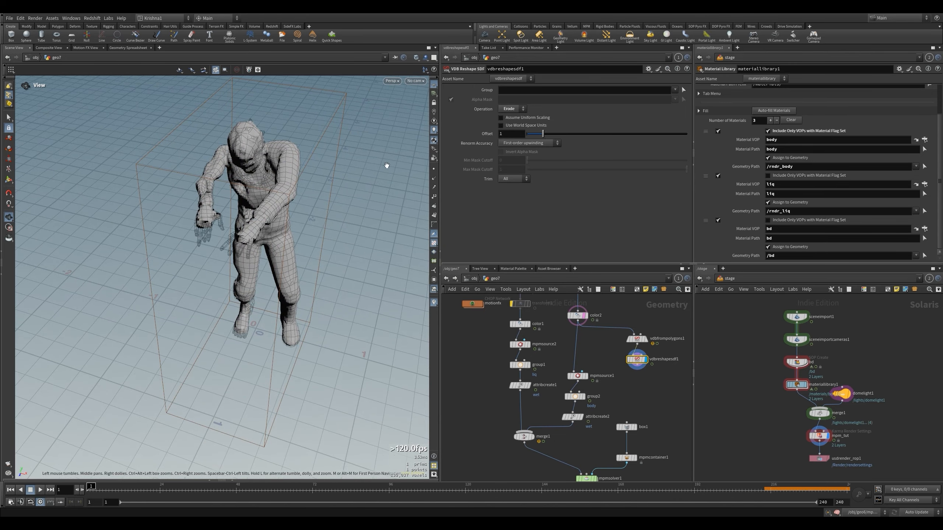
pyautogui.click(516, 126)
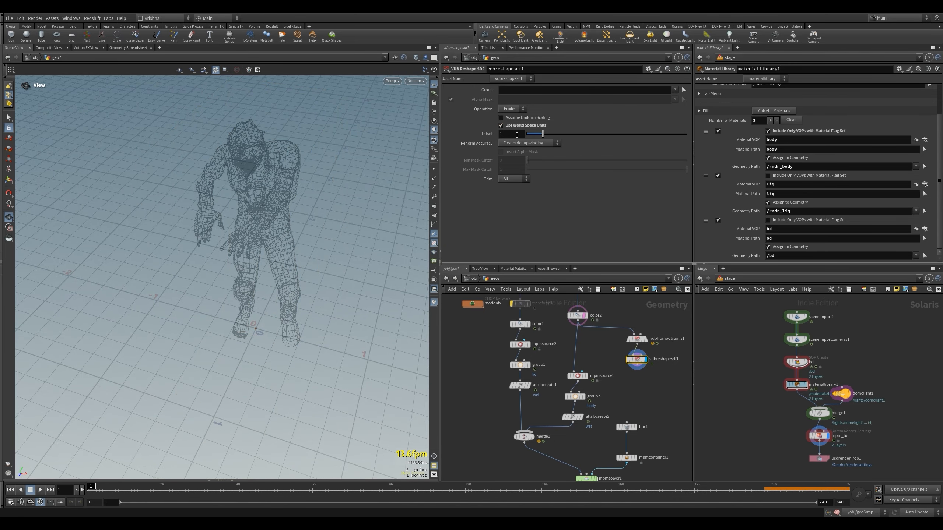
pyautogui.click(517, 133)
pyautogui.write('0.005')
pyautogui.press('Return')
pyautogui.moveTo(316, 197); pyautogui.dragTo(323, 219)
# Add a point wrangle with mpmsource1 as its first input and vdbreshapesdf1 as its second, and display it.
pyautogui.scroll(-3, 617, 394)
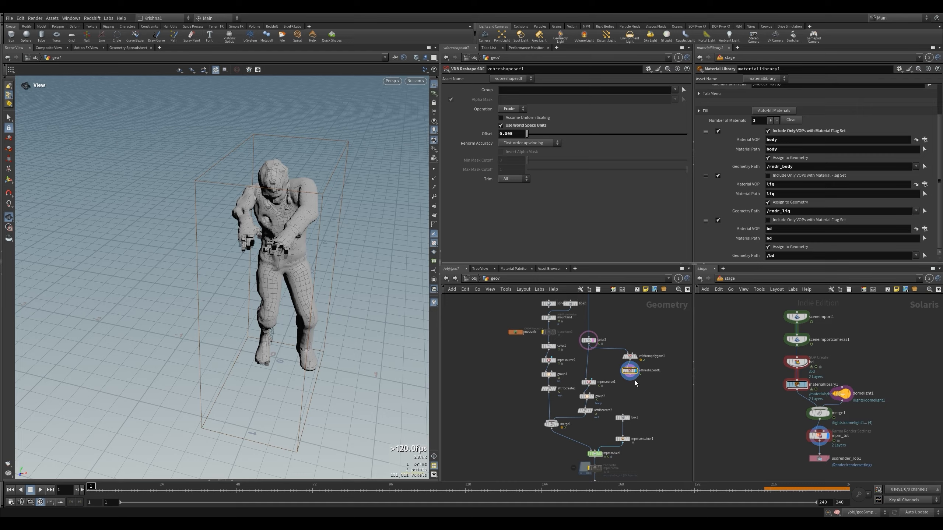
pyautogui.scroll(3, 631, 382)
pyautogui.press('Tab')
pyautogui.moveTo(571, 385); pyautogui.dragTo(566, 358)
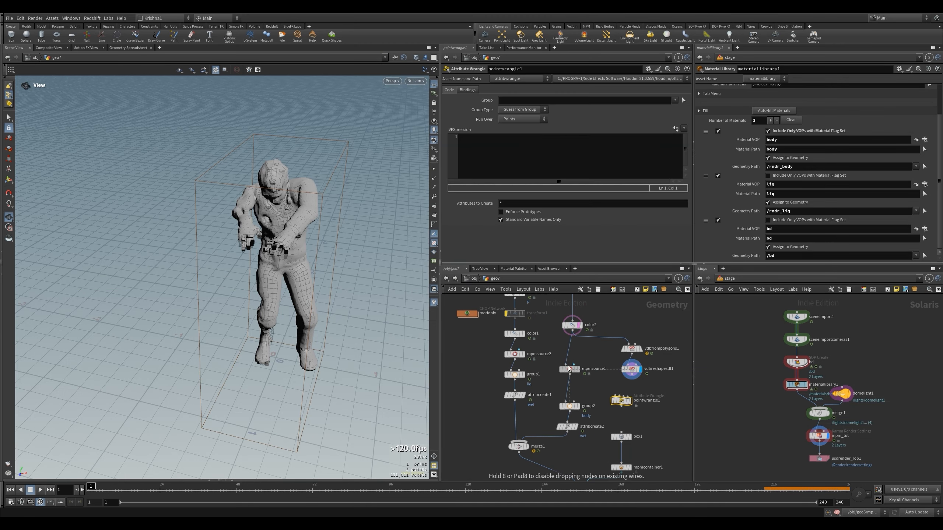
pyautogui.moveTo(615, 401); pyautogui.dragTo(563, 369)
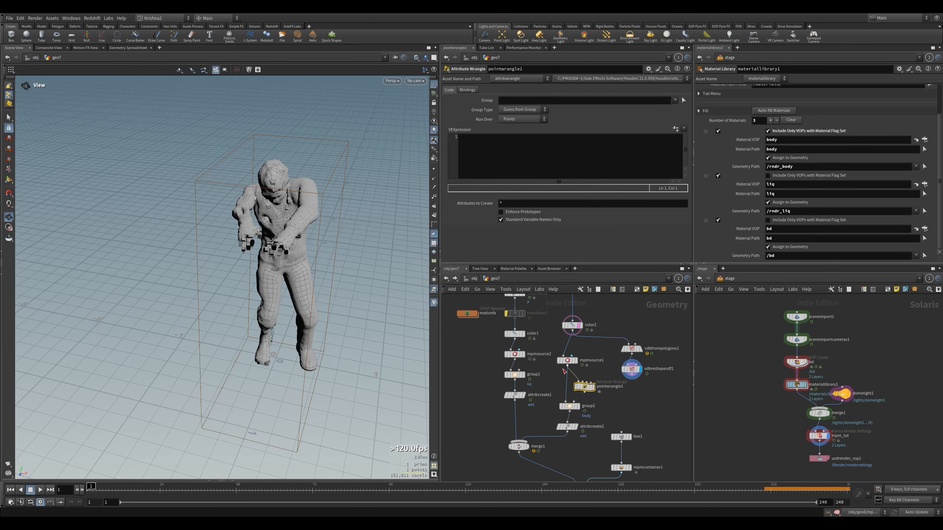
pyautogui.click(582, 382)
pyautogui.click(632, 375)
pyautogui.click(594, 387)
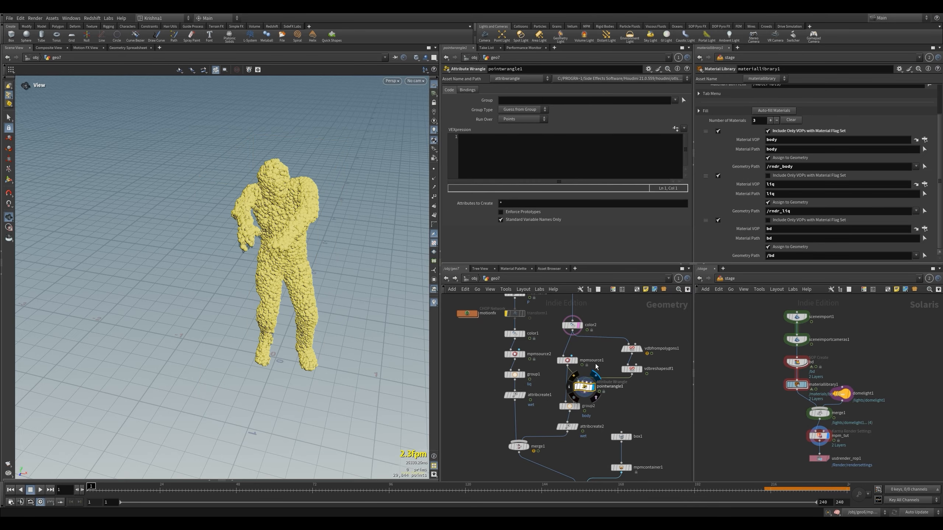
# Write the wrangle's VEX expression as f@dist = volumesample(1,0,@P);.
pyautogui.click(534, 171)
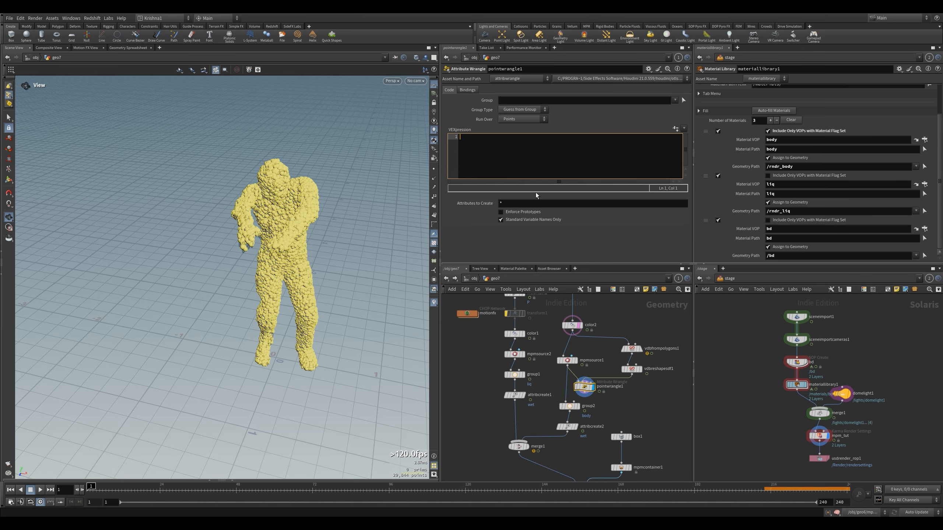
pyautogui.write('f@dist = volumesample')
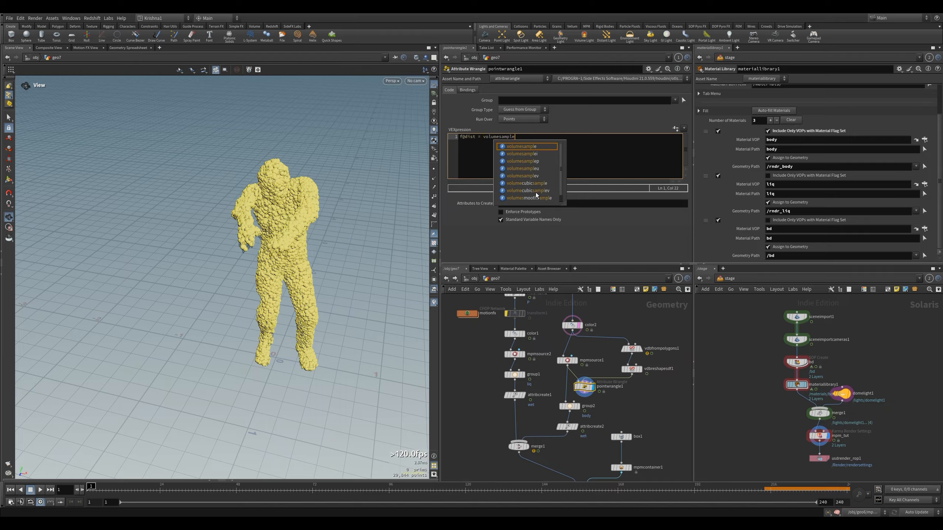
pyautogui.write('(')
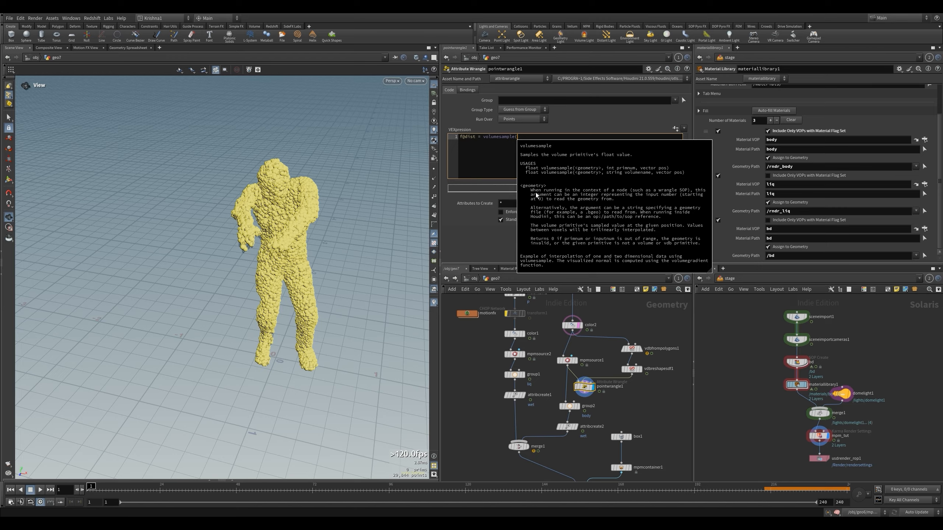
pyautogui.write('1,0,@P);')
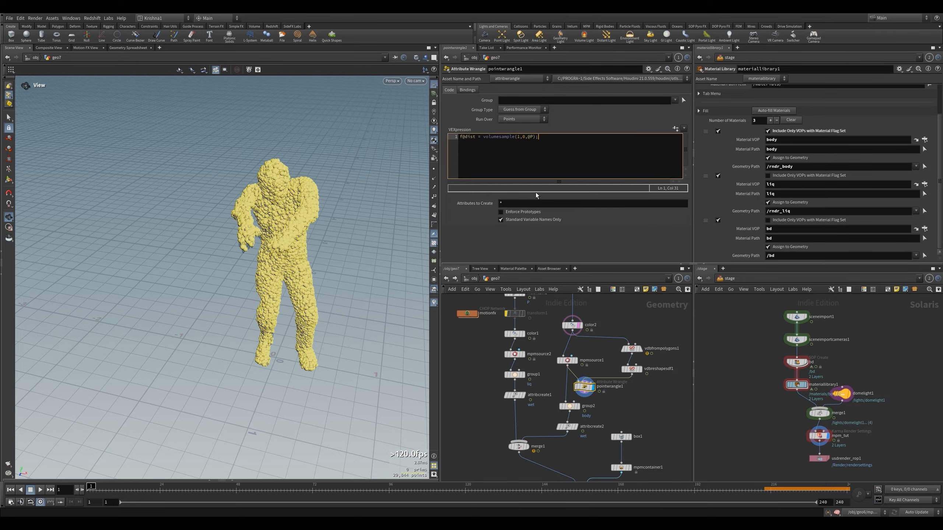
# Add a Color node after the point wrangle and display it.
pyautogui.click(584, 393)
pyautogui.press('Tab')
pyautogui.write('color')
pyautogui.press('Return')
pyautogui.click(625, 407)
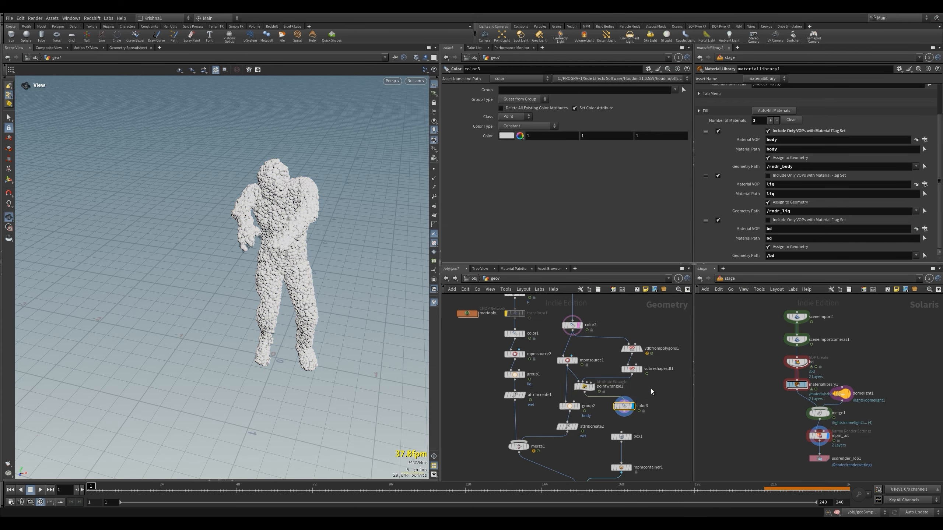
# Set the Color node's color type to Ramp from Attribute, driven by the dist attribute.
pyautogui.click(548, 126)
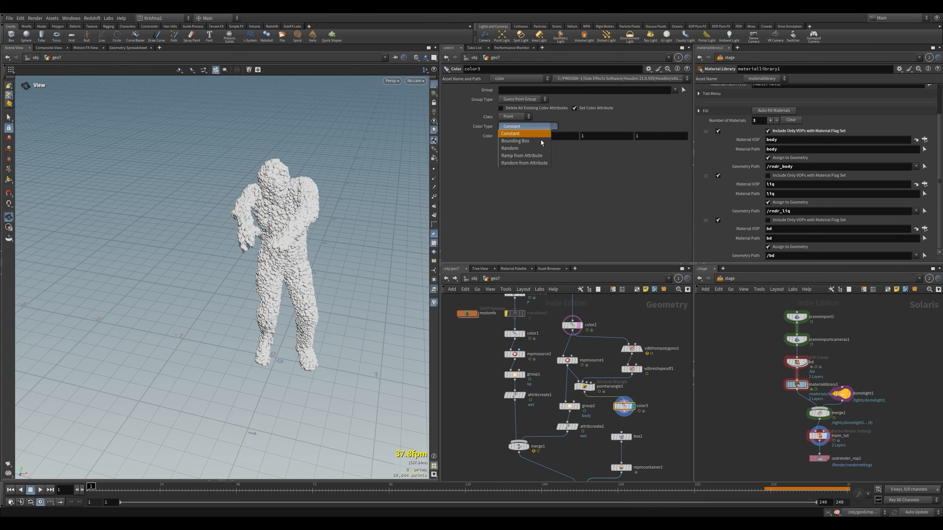
pyautogui.click(529, 156)
pyautogui.click(684, 136)
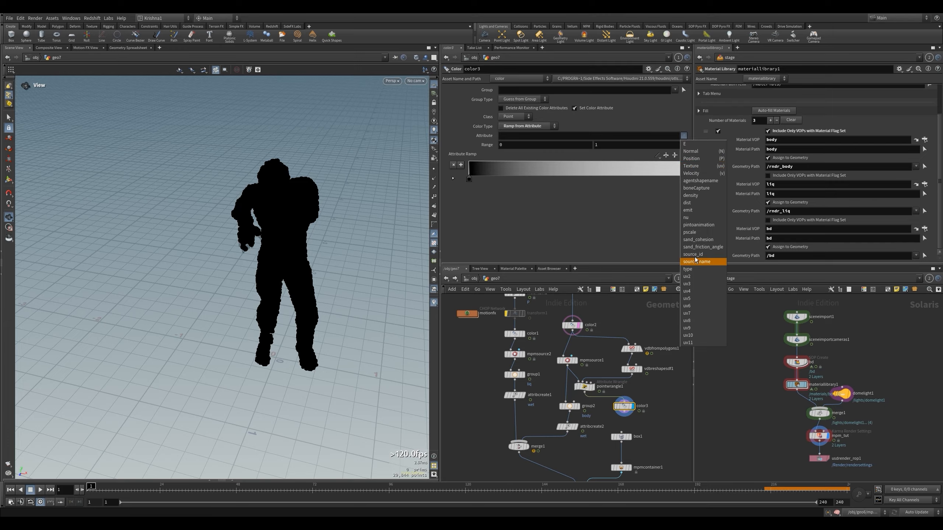
pyautogui.click(687, 203)
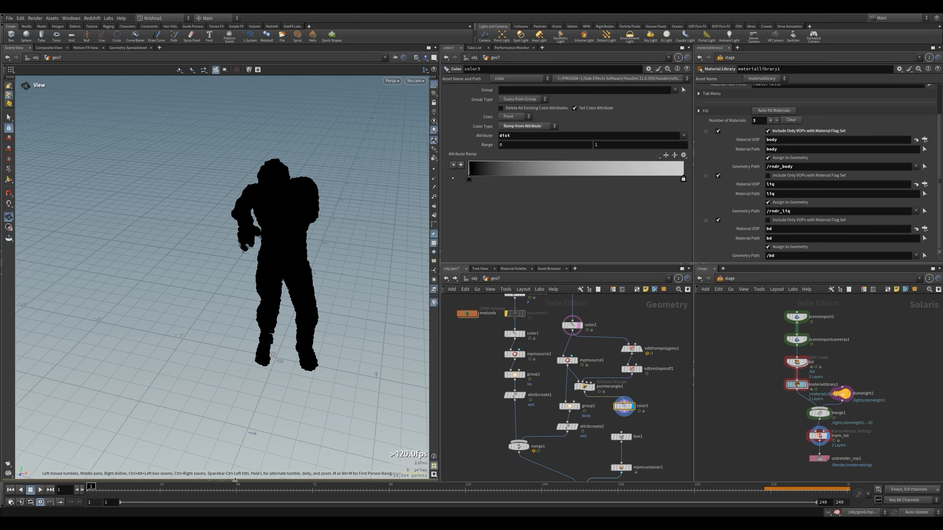
# Open the geometry spreadsheet, filter its attributes to dist, and sort the points by that value.
pyautogui.click(235, 480)
pyautogui.click(330, 379)
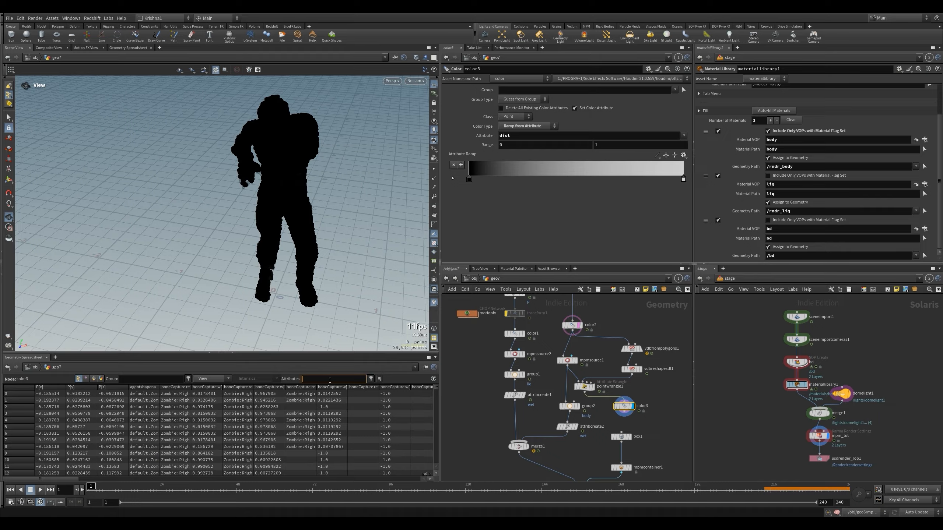
pyautogui.write('dist')
pyautogui.click(56, 388)
pyautogui.click(56, 388)
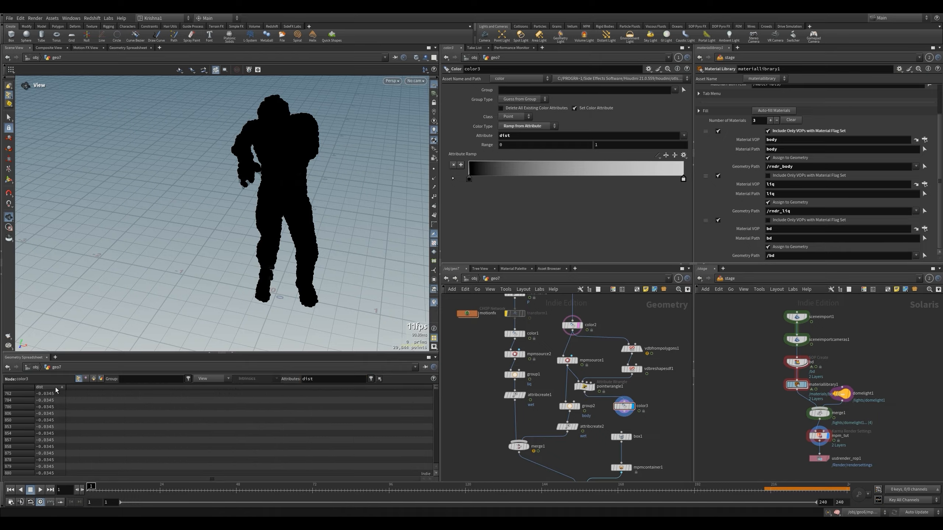
# Set the color ramp range from -0.03 to 0.02 and view the particles in wireframe.
pyautogui.click(517, 144)
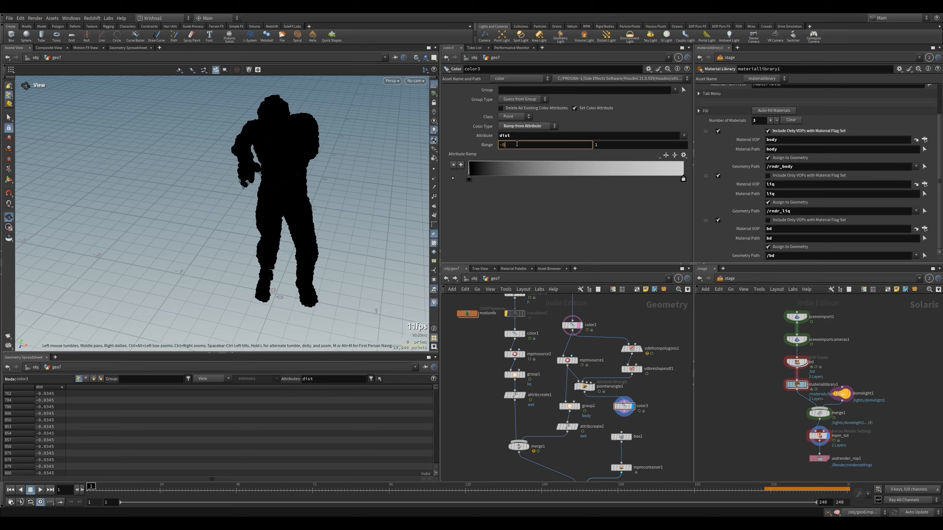
pyautogui.write('-0.03')
pyautogui.press('Tab')
pyautogui.write('0.02')
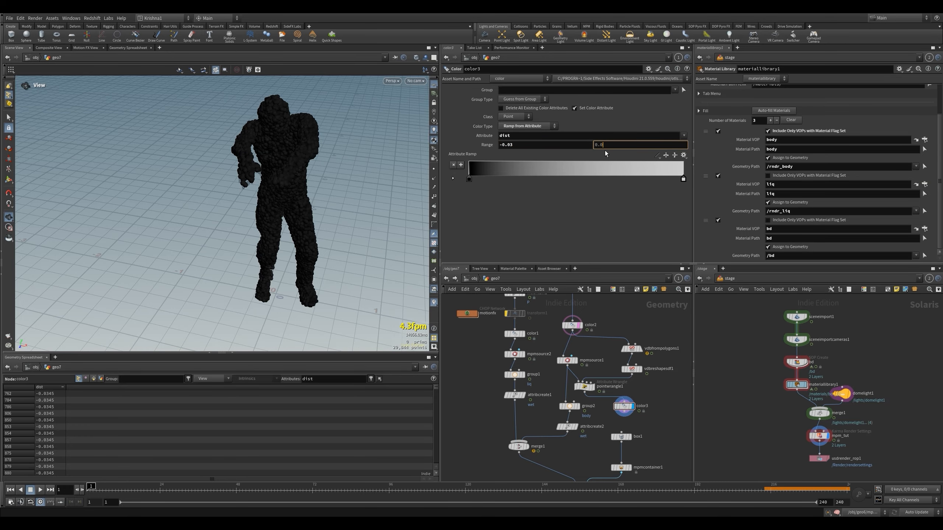
pyautogui.press('Return')
pyautogui.press('w')
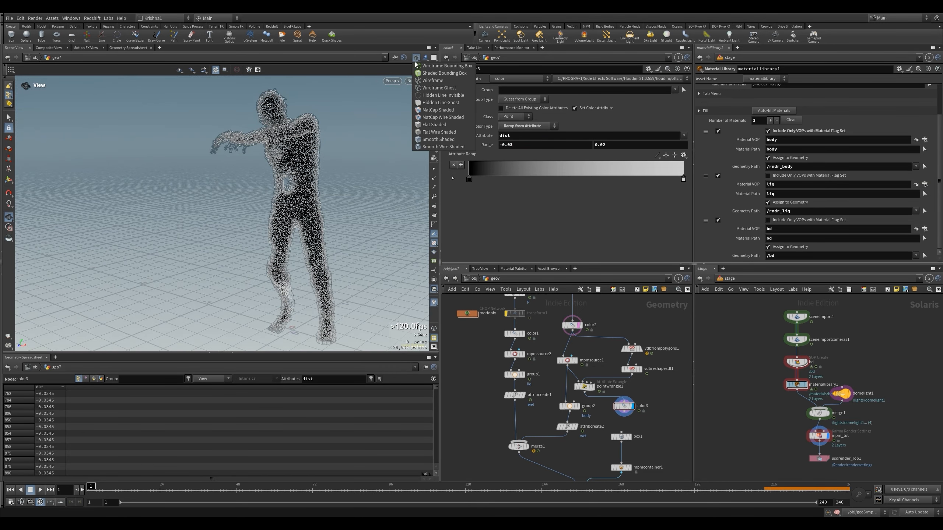
pyautogui.moveTo(305, 145); pyautogui.dragTo(267, 163)
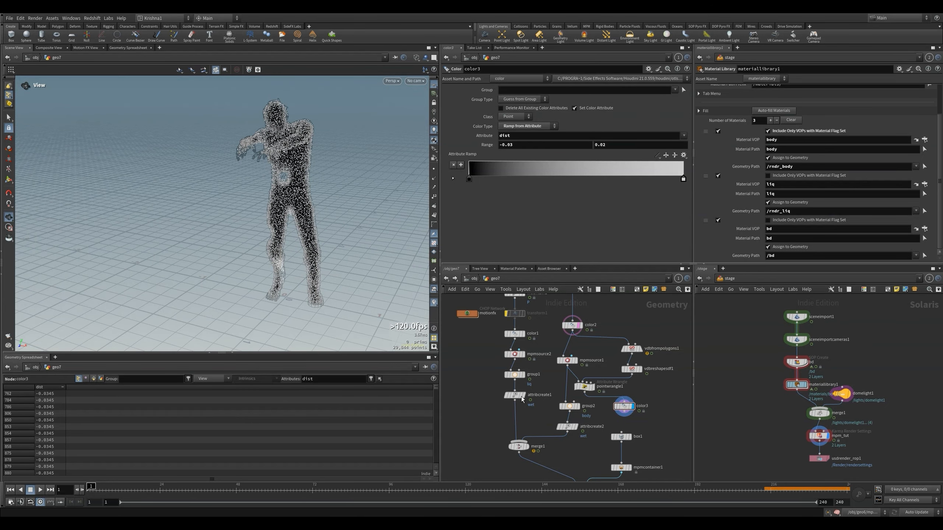
# Rename the Color node that visualizes the distance as viz_dist.
pyautogui.doubleClick(642, 406)
pyautogui.write('viz_dist')
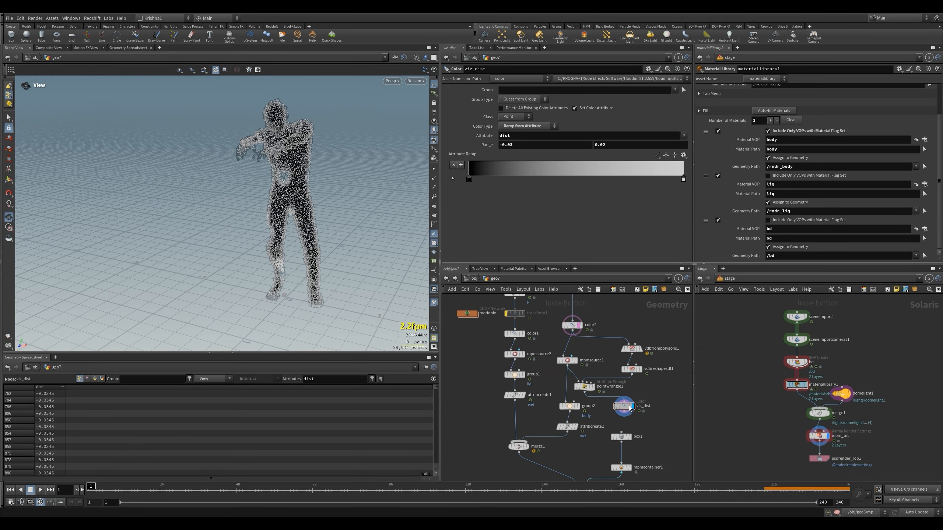
pyautogui.press('Return')
# Move the group2 and attribcreate2 nodes lower to make room beneath the point wrangle.
pyautogui.press('h')
pyautogui.moveTo(585, 434); pyautogui.dragTo(545, 401)
pyautogui.scroll(3, 593, 401)
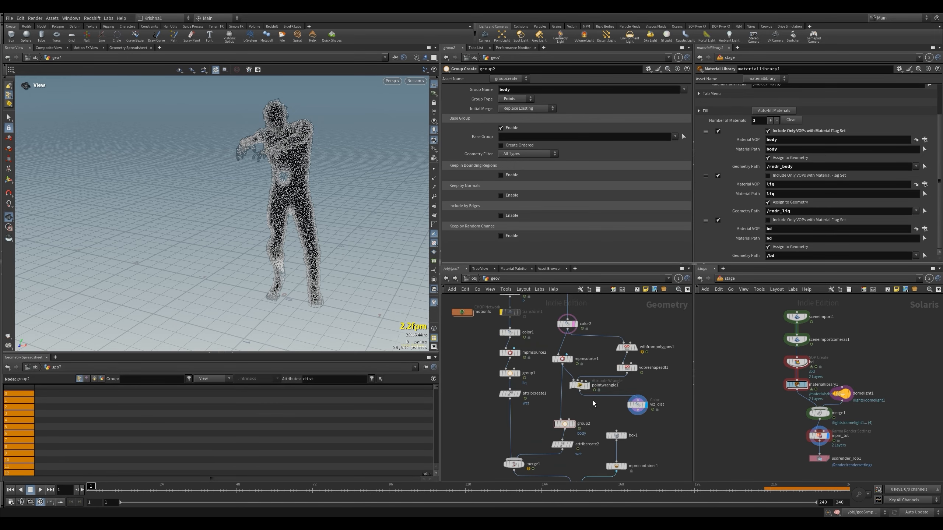
# Add a Group Expression node after the point wrangle.
pyautogui.press('Tab')
pyautogui.write('group ex')
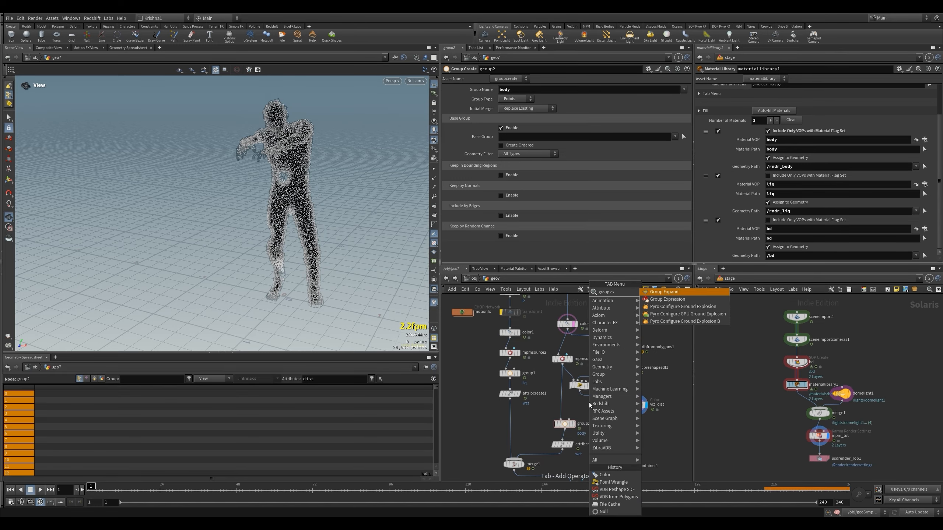
pyautogui.press('Return')
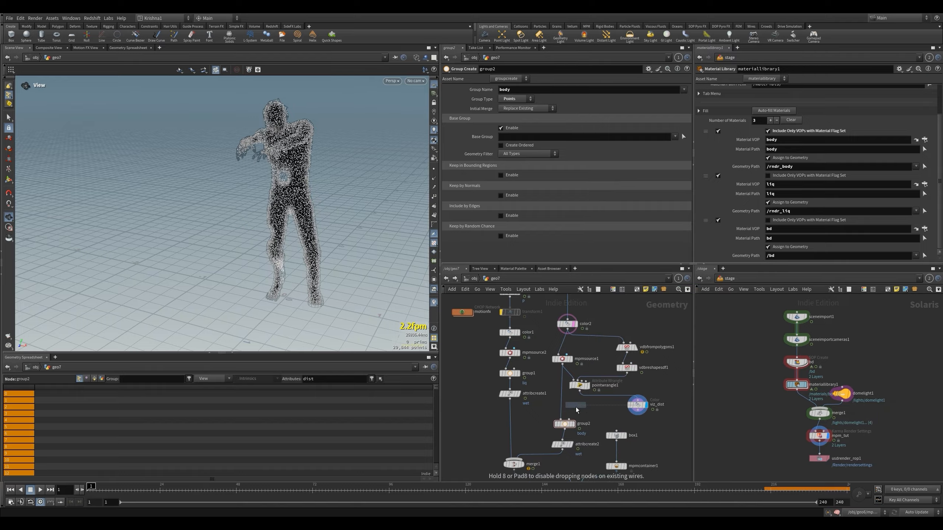
pyautogui.click(578, 406)
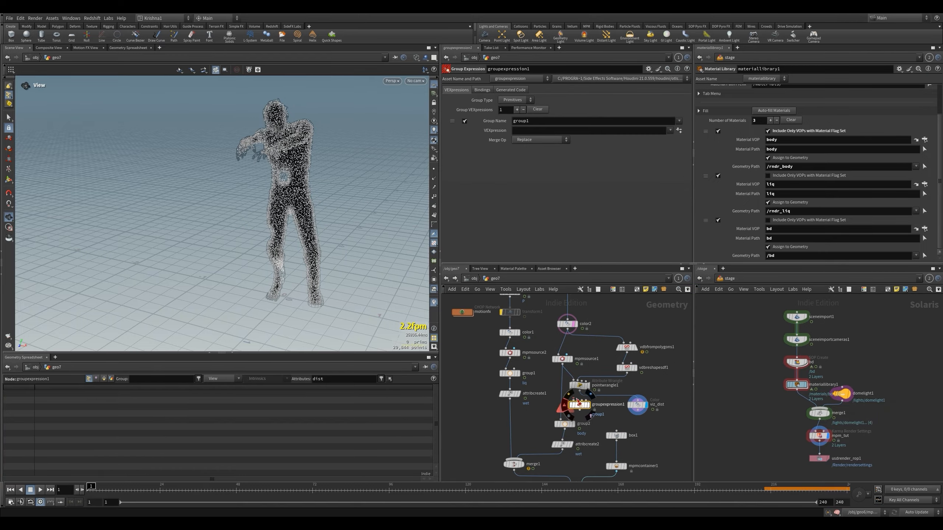
pyautogui.doubleClick(548, 122)
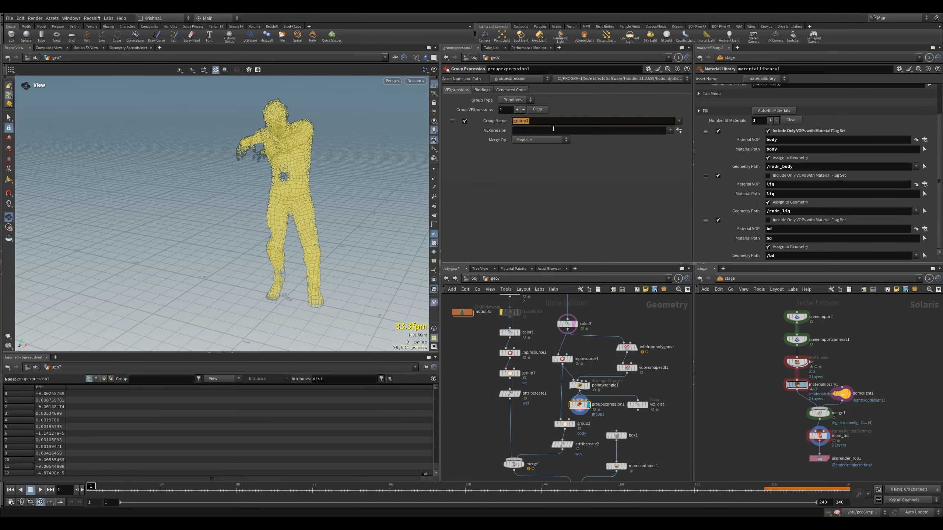
pyautogui.write('outer')
pyautogui.click(536, 130)
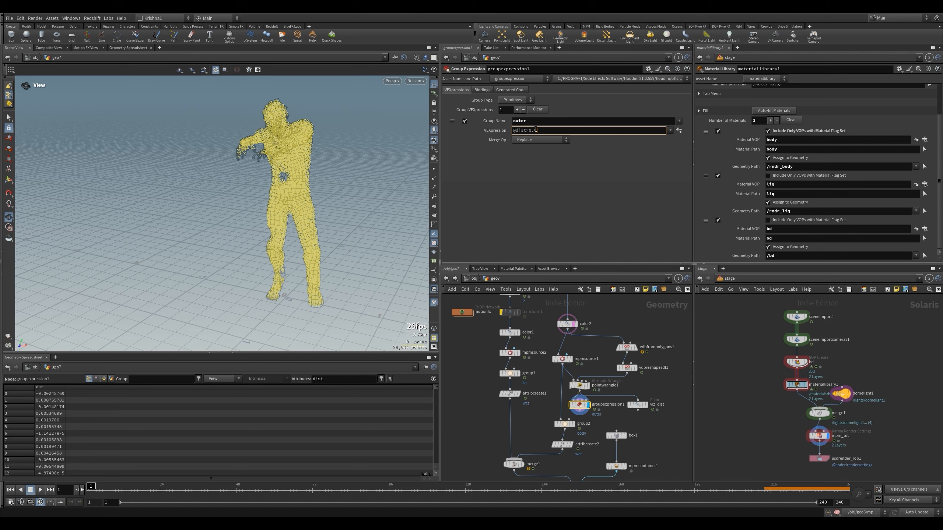
pyautogui.click(514, 100)
pyautogui.click(512, 115)
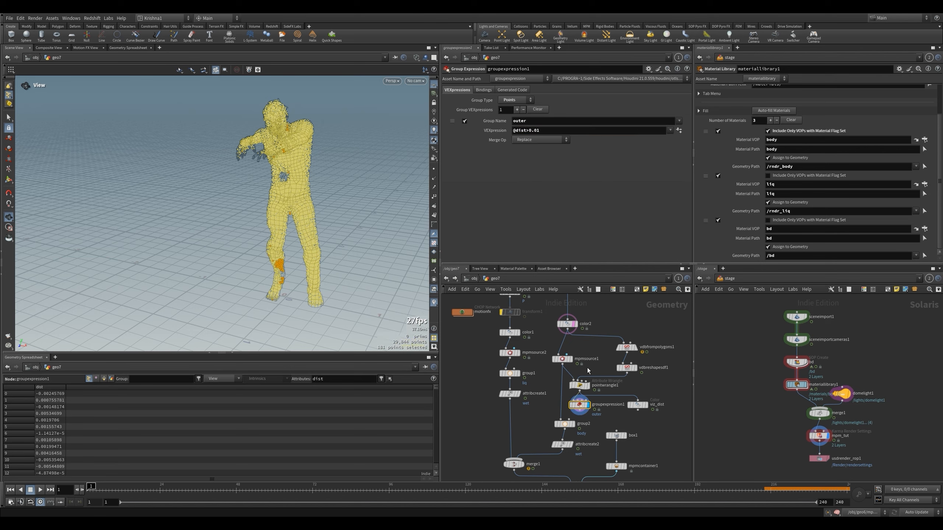
pyautogui.press('w')
pyautogui.moveTo(317, 194)
pyautogui.mouseDown()
pyautogui.moveTo(281, 187)
pyautogui.moveTo(320, 187)
pyautogui.mouseUp()
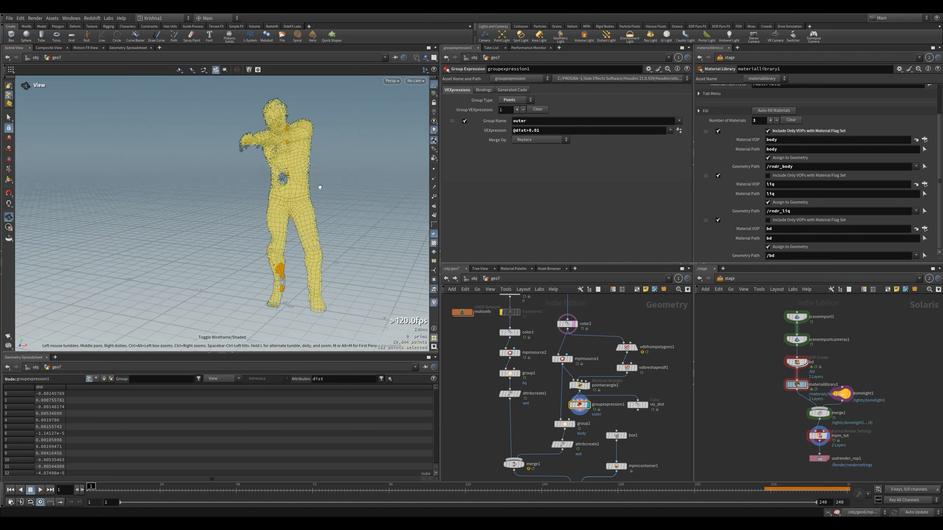
pyautogui.click(586, 405)
pyautogui.click(542, 130)
pyautogui.press('BackSpace')
pyautogui.press('BackSpace')
pyautogui.press('BackSpace')
pyautogui.press('BackSpace')
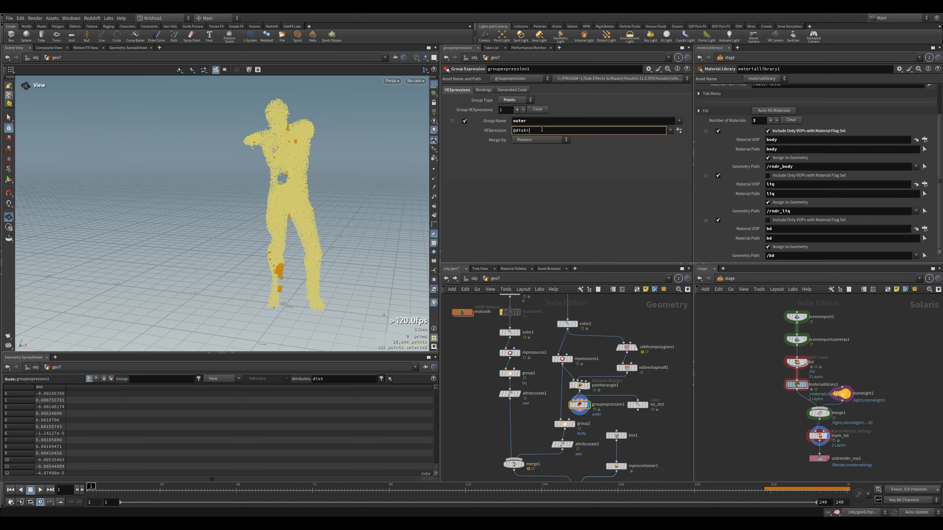
pyautogui.write('0')
pyautogui.press('Return')
pyautogui.moveTo(268, 175); pyautogui.dragTo(285, 181)
# Add a Blast node after the group expression that deletes everything except the outer group's points.
pyautogui.scroll(3, 640, 381)
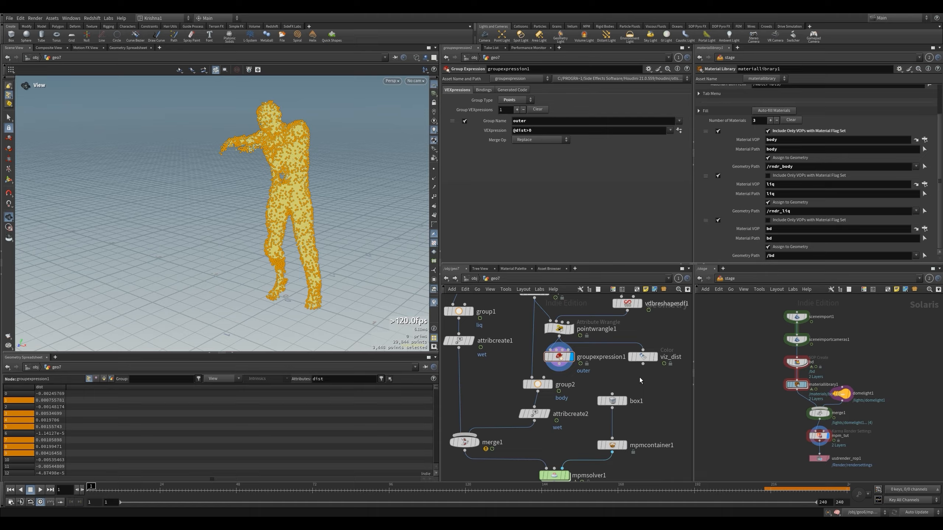
pyautogui.press('Tab')
pyautogui.write('blast')
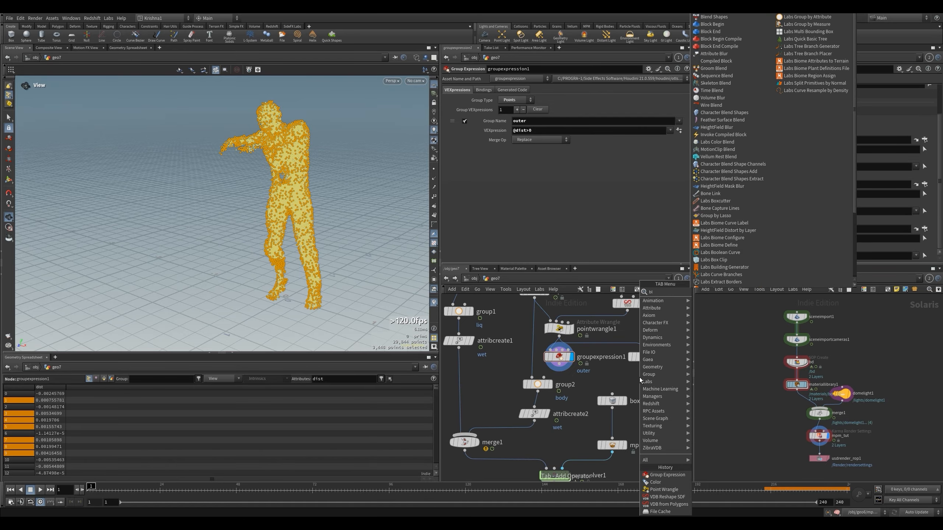
pyautogui.press('Return')
pyautogui.click(634, 384)
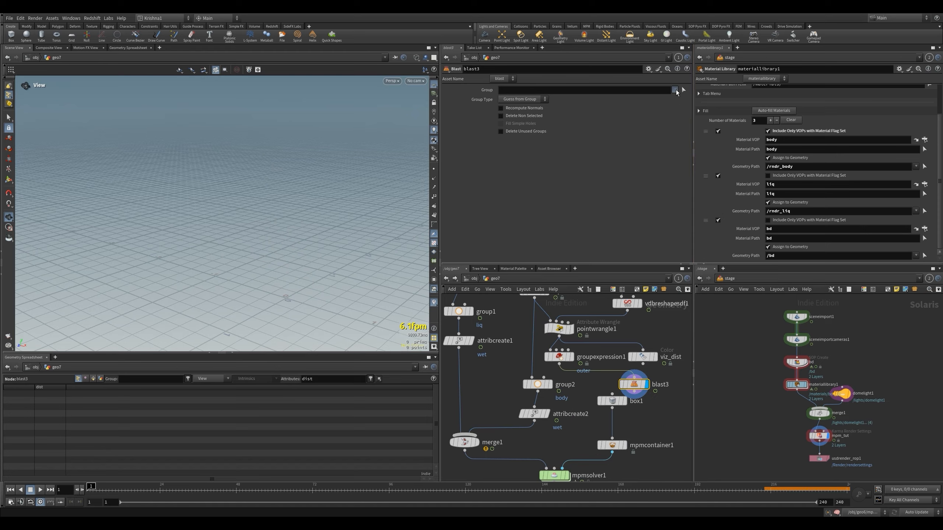
pyautogui.click(675, 90)
pyautogui.click(683, 101)
pyautogui.click(523, 116)
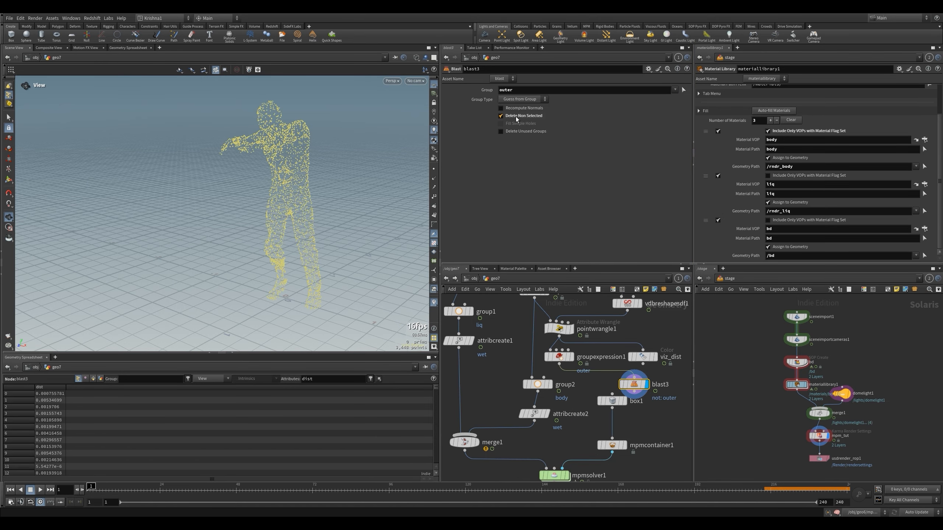
pyautogui.moveTo(305, 145); pyautogui.dragTo(238, 141)
pyautogui.click(559, 357)
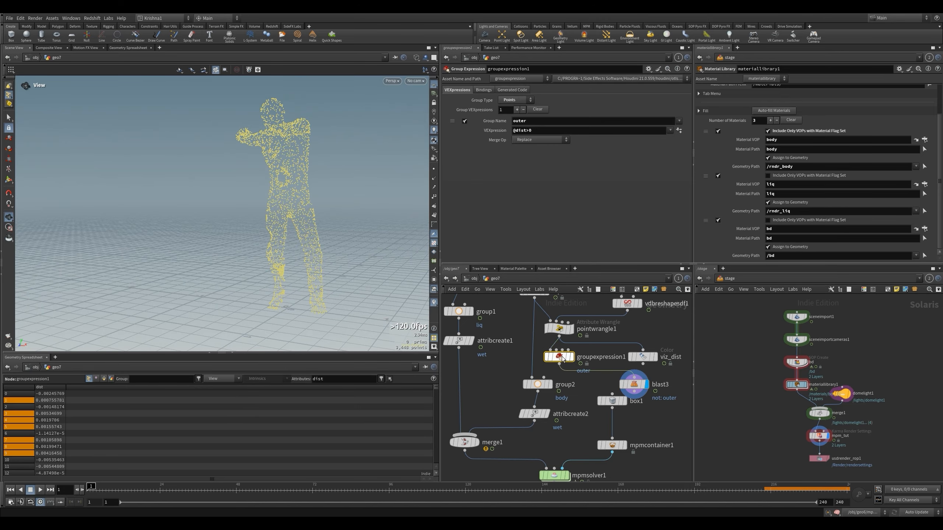
pyautogui.click(530, 131)
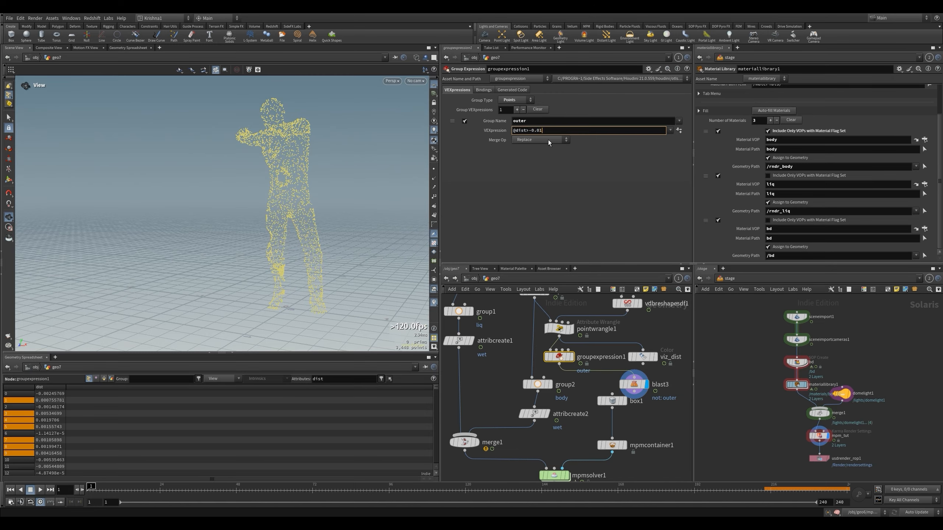
pyautogui.write('1')
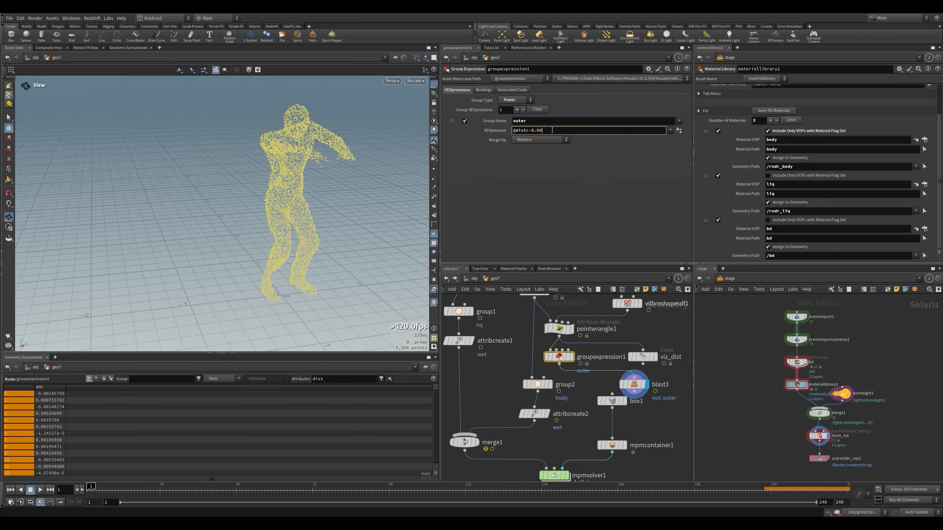
pyautogui.write('5')
pyautogui.press('Return')
pyautogui.moveTo(368, 148); pyautogui.dragTo(358, 158)
pyautogui.moveTo(561, 358)
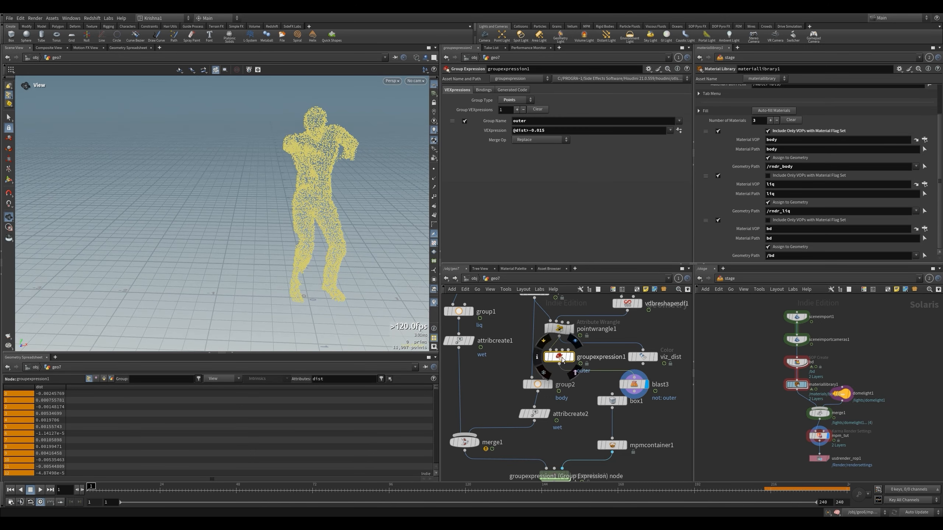
# Check the Blast node's inverted selection, rename the node viz_outergroup, and move box1 lower in the network.
pyautogui.click(634, 383)
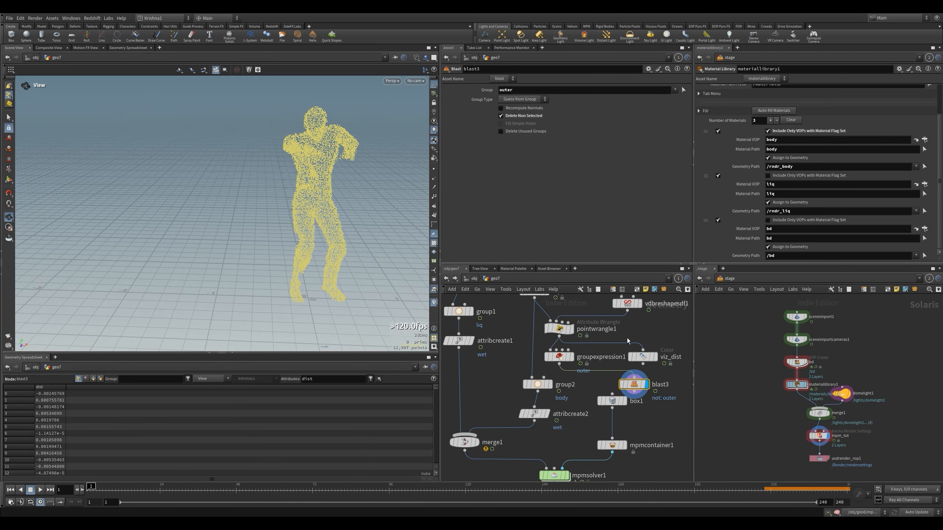
pyautogui.click(517, 116)
pyautogui.moveTo(253, 193); pyautogui.dragTo(293, 156)
pyautogui.click(521, 116)
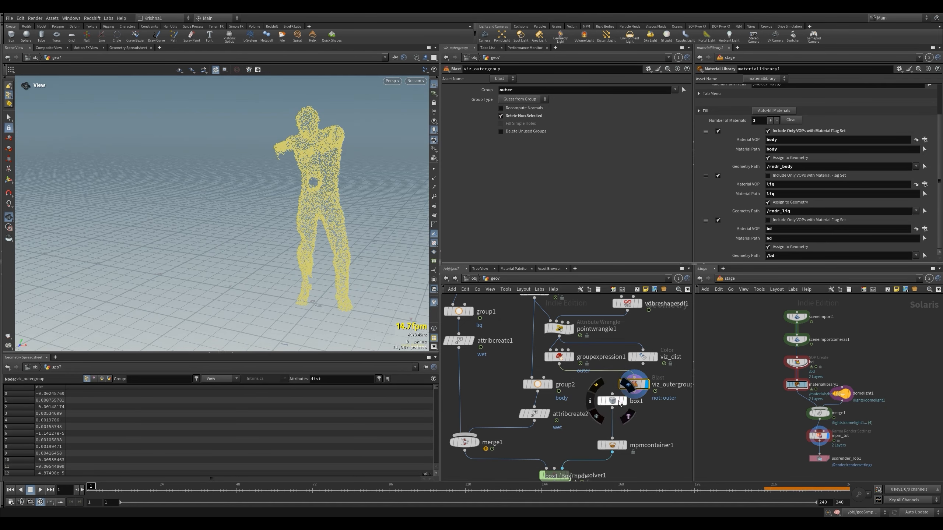
pyautogui.moveTo(619, 401); pyautogui.dragTo(617, 417)
# Wire the group expression's output into the group2 node and display group2.
pyautogui.scroll(-3, 616, 397)
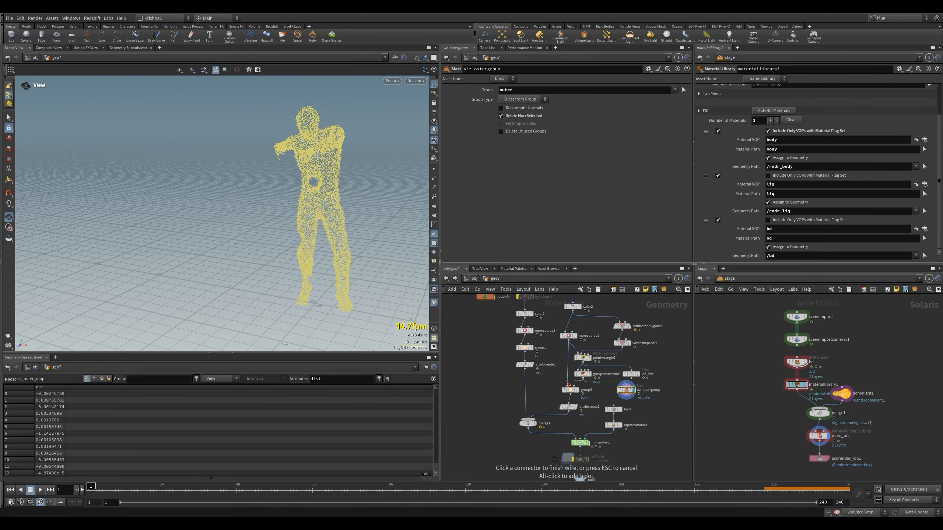
pyautogui.click(577, 390)
pyautogui.click(572, 391)
pyautogui.scroll(-4, 575, 383)
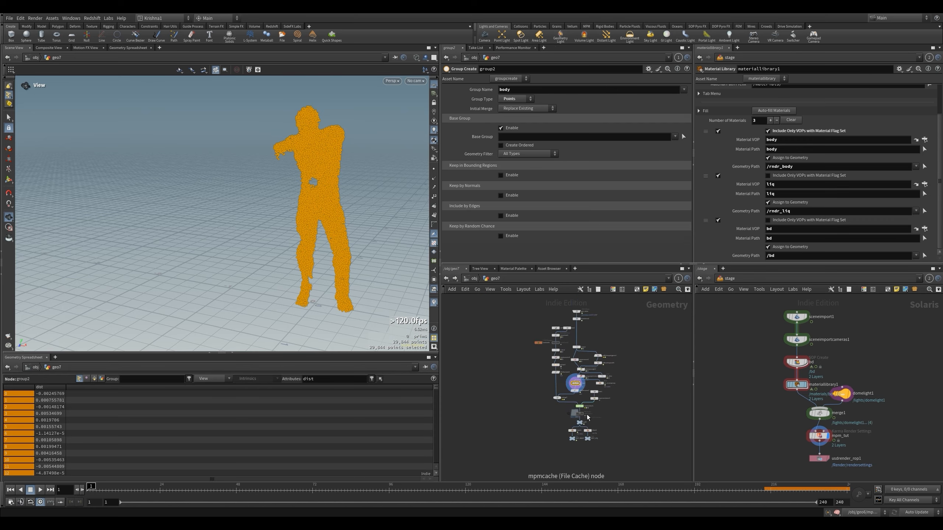
# Display the mpmsolver1 node and switch the Solaris network view to the object level.
pyautogui.scroll(2, 577, 414)
pyautogui.scroll(3, 579, 409)
pyautogui.click(582, 400)
pyautogui.click(575, 400)
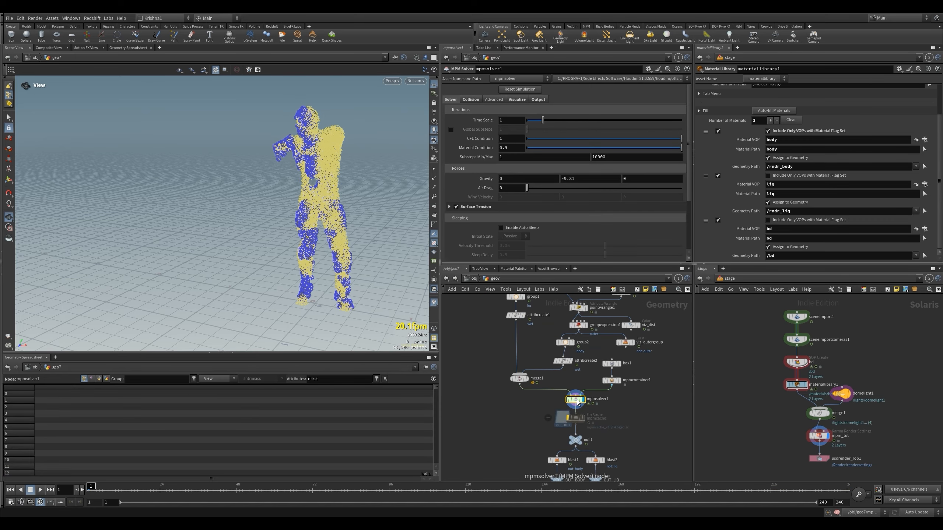
pyautogui.click(729, 279)
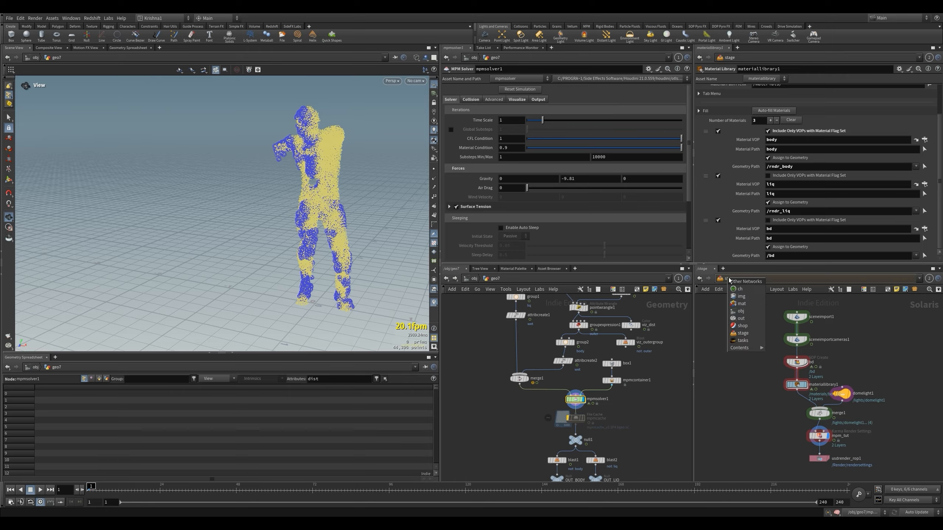
pyautogui.click(745, 312)
# Pin the scene view to the geo7 network and show the solver particles as shaded spheres.
pyautogui.click(576, 400)
pyautogui.click(395, 57)
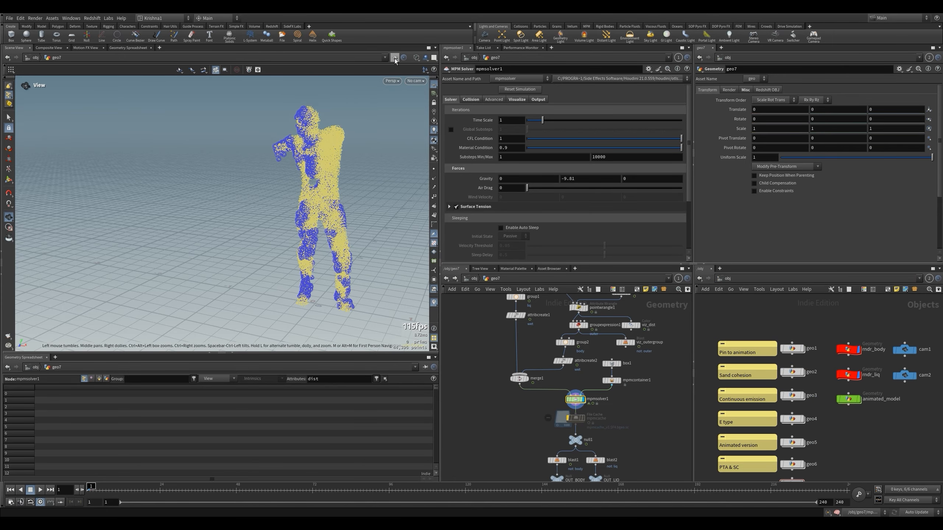
pyautogui.click(417, 58)
pyautogui.click(433, 140)
# Clear the Point Group of mpmsource1's pin constraints so the pinning covers all of the body's points.
pyautogui.scroll(-2, 777, 337)
pyautogui.scroll(3, 589, 303)
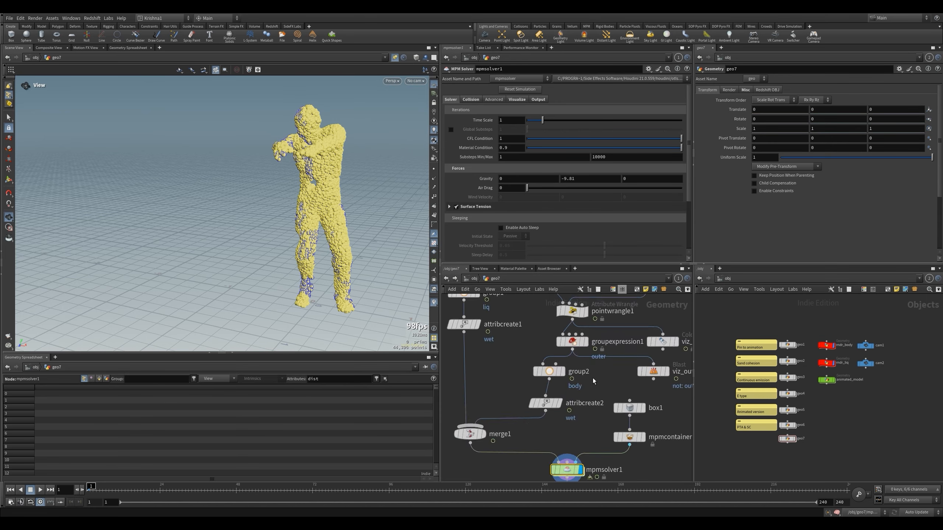
pyautogui.scroll(-4, 593, 379)
pyautogui.scroll(2, 588, 321)
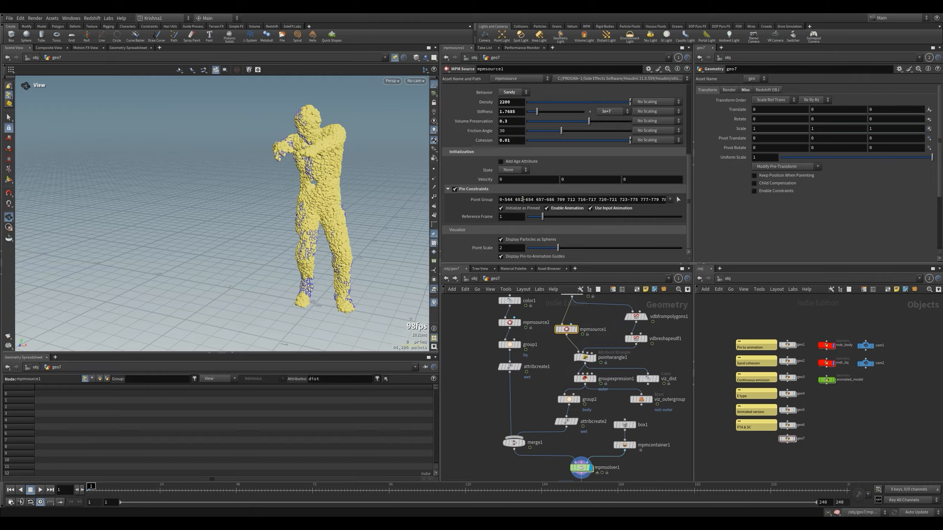
pyautogui.tripleClick(521, 201)
pyautogui.press('BackSpace')
pyautogui.press('Return')
pyautogui.click(574, 343)
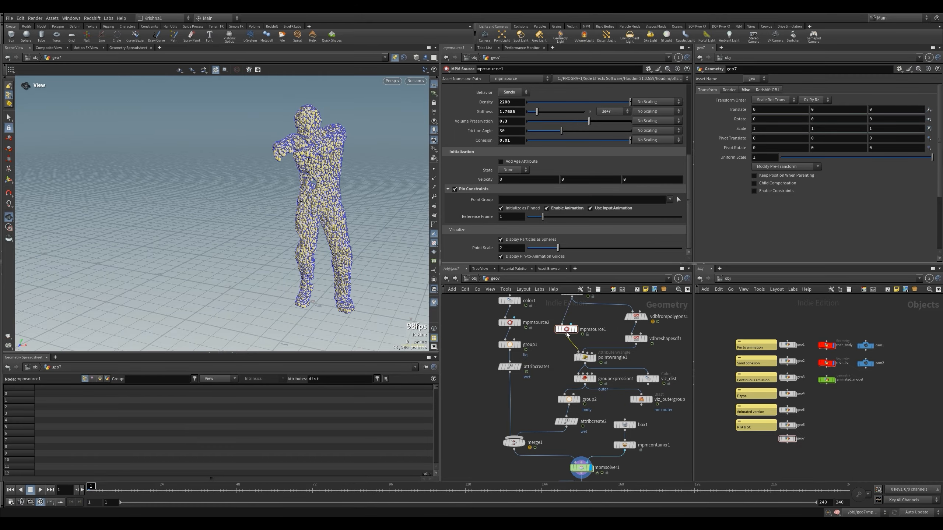
# Open popwrangle1 inside the dive target of geo7's mpmsolver1 in the second network view.
pyautogui.scroll(5, 785, 442)
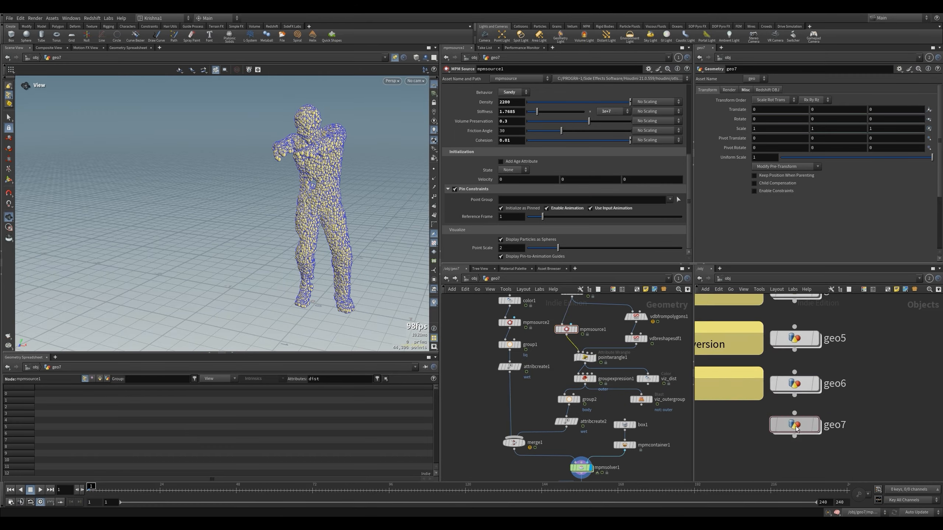
pyautogui.doubleClick(790, 429)
pyautogui.scroll(2, 830, 433)
pyautogui.doubleClick(830, 433)
pyautogui.click(742, 433)
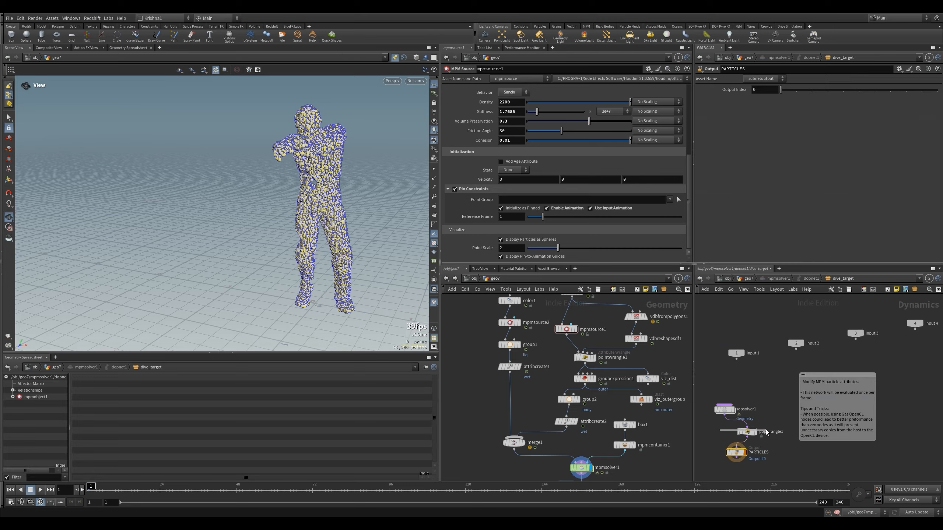
pyautogui.click(738, 127)
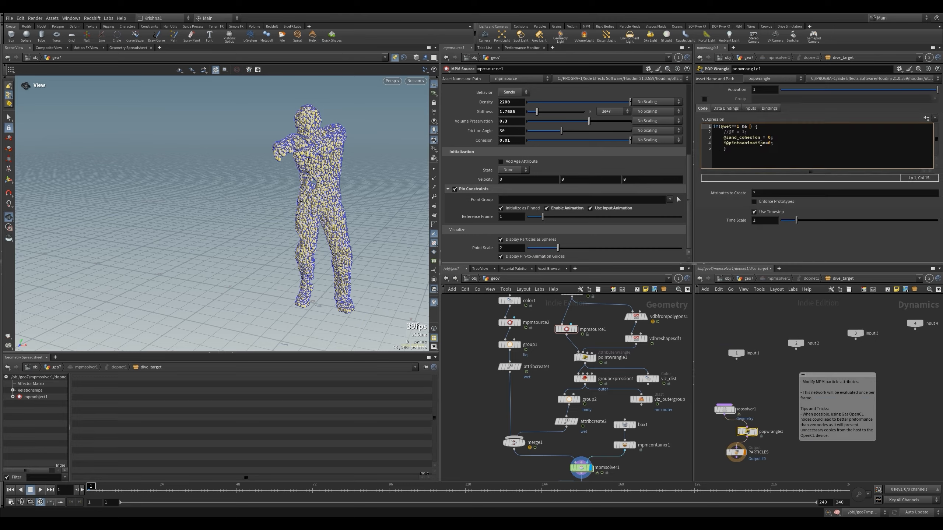
pyautogui.write('&& i@group_outer==1')
pyautogui.click(579, 380)
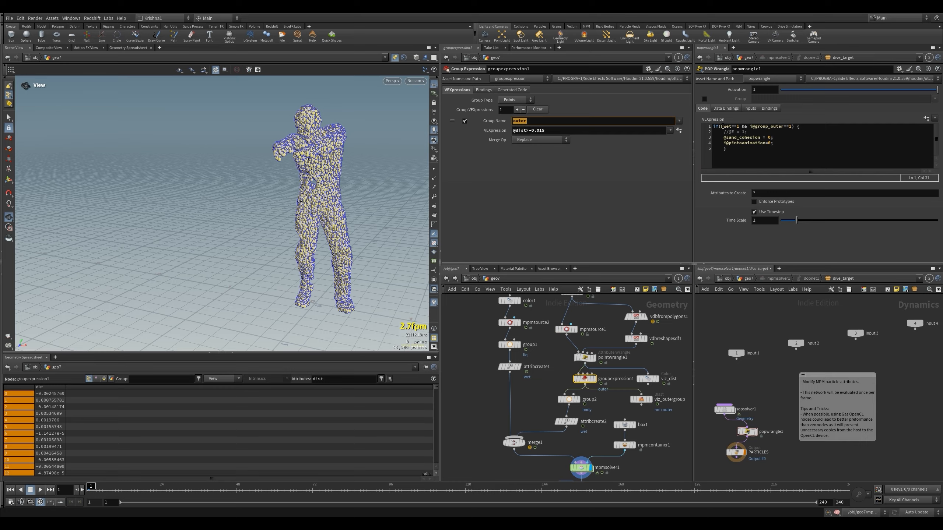
pyautogui.moveTo(721, 127); pyautogui.dragTo(775, 144)
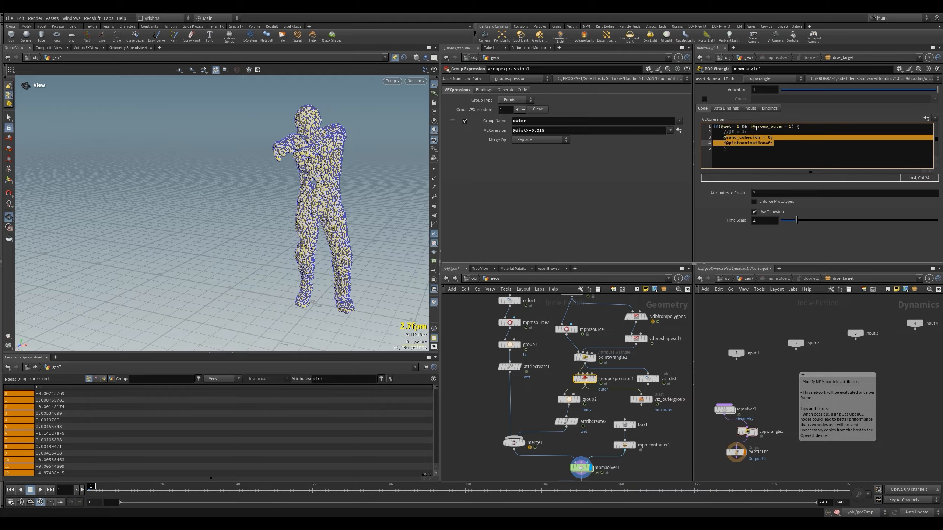
pyautogui.moveTo(723, 138); pyautogui.dragTo(781, 143)
pyautogui.click(591, 448)
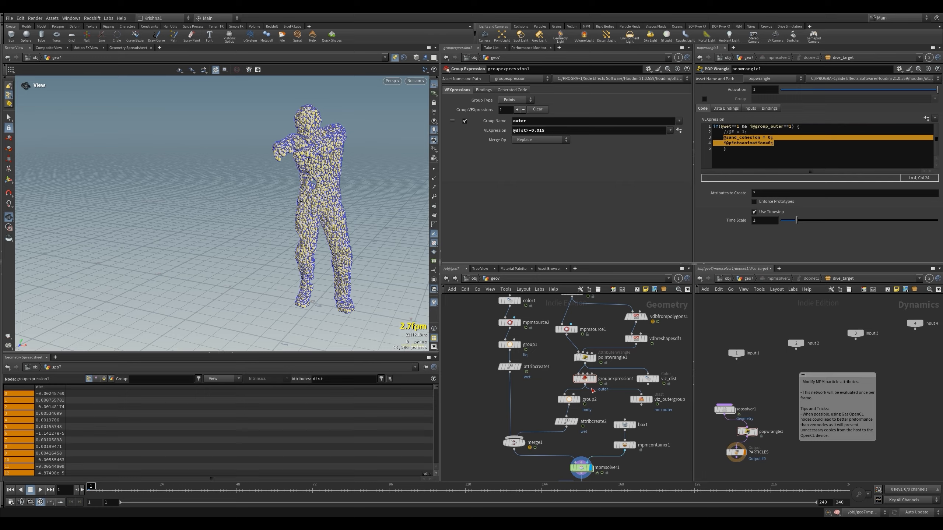
pyautogui.scroll(-2, 593, 356)
pyautogui.scroll(1, 594, 460)
pyautogui.click(590, 422)
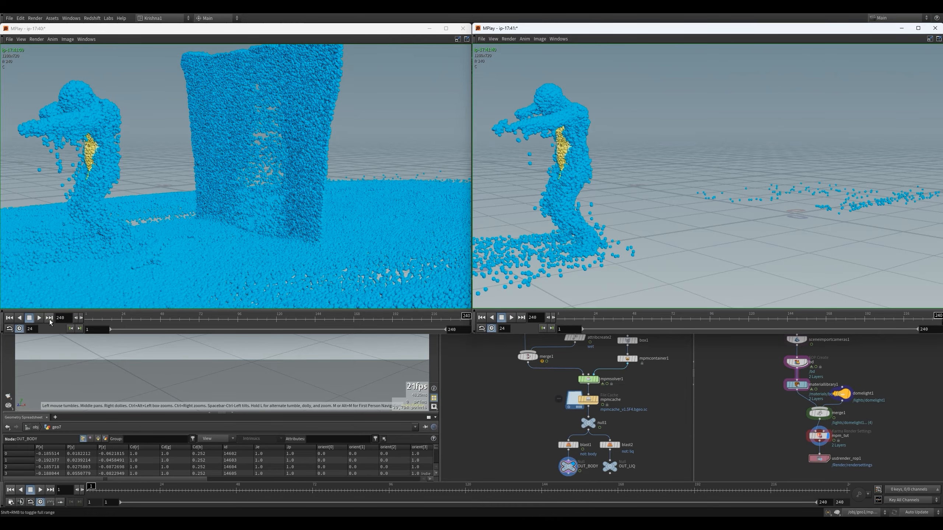
# Play both simulation flipbooks in MPlay to compare the wetted body with and without the surrounding liquid.
pyautogui.click(40, 318)
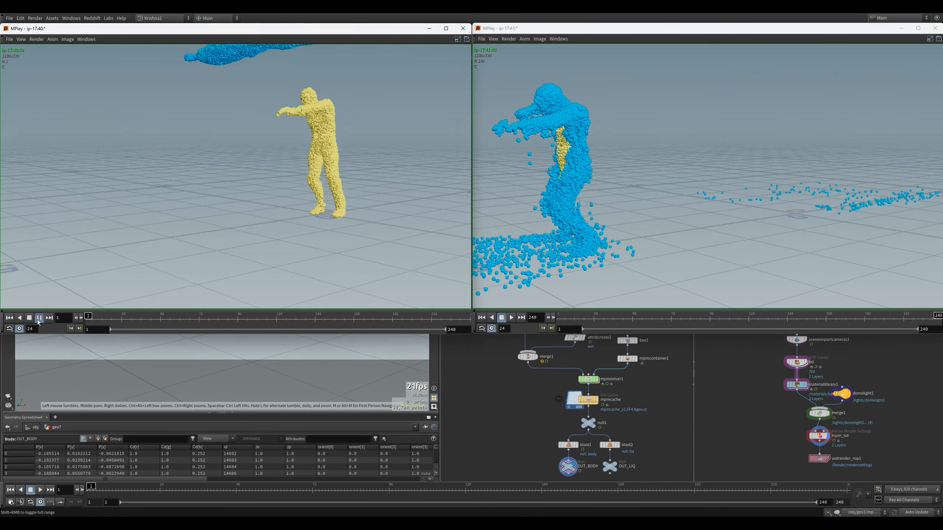
pyautogui.click(511, 318)
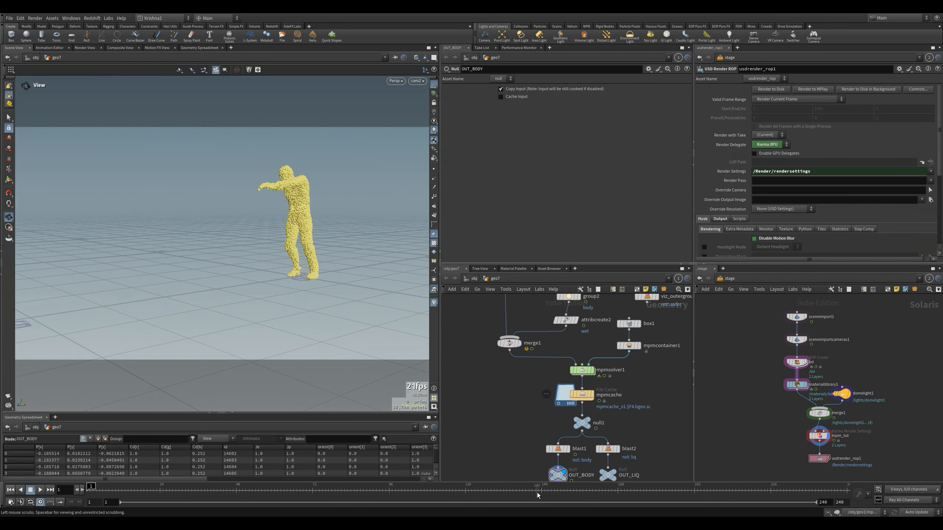
# At frame 143, add a Blast node after blast1 that deletes the outer point group from the body.
pyautogui.click(541, 492)
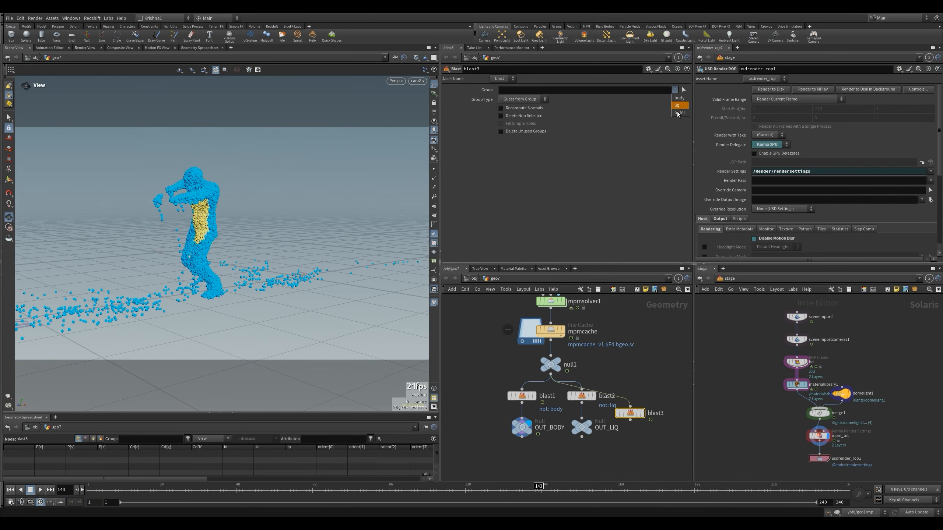
pyautogui.click(501, 116)
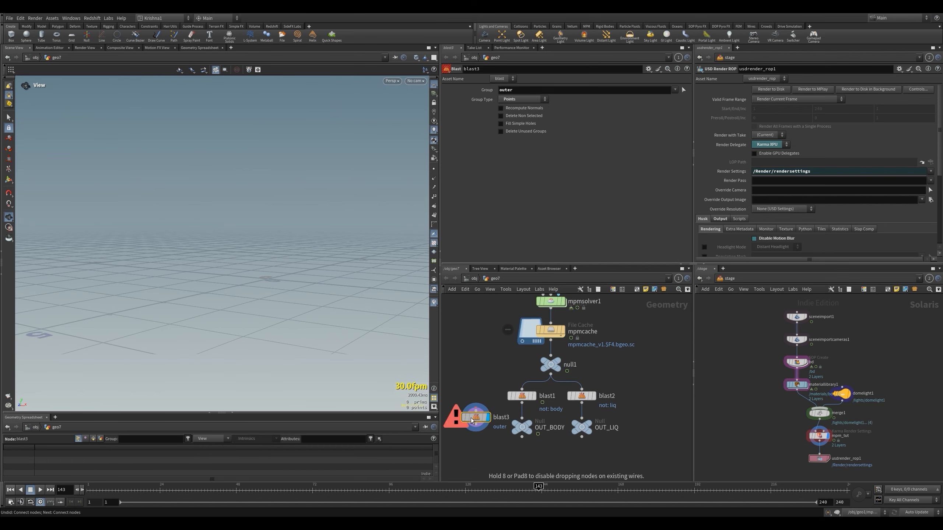
pyautogui.moveTo(476, 418); pyautogui.dragTo(522, 402)
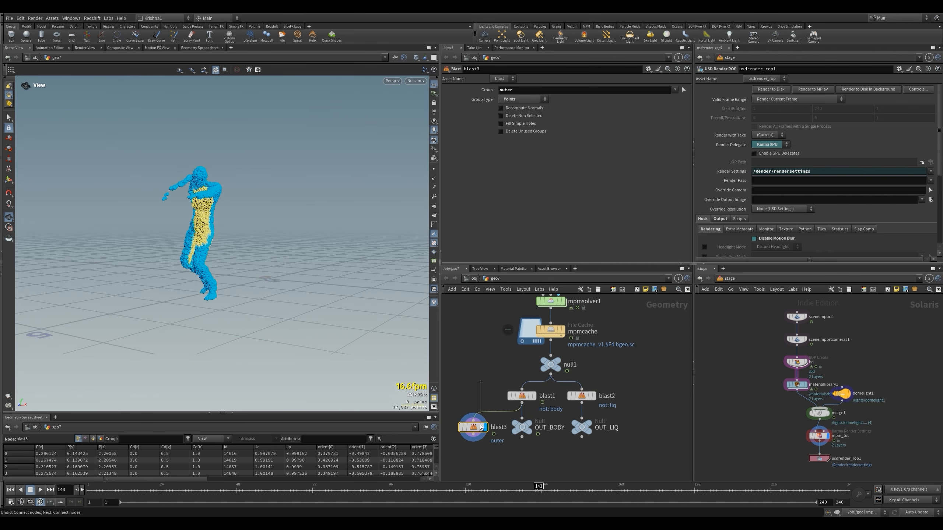
# Compare the body's outer and inner particles by toggling Delete Non Selected on blast3, and inspect the inner particles from several angles.
pyautogui.moveTo(208, 229)
pyautogui.mouseDown()
pyautogui.moveTo(223, 208)
pyautogui.moveTo(199, 233)
pyautogui.mouseUp()
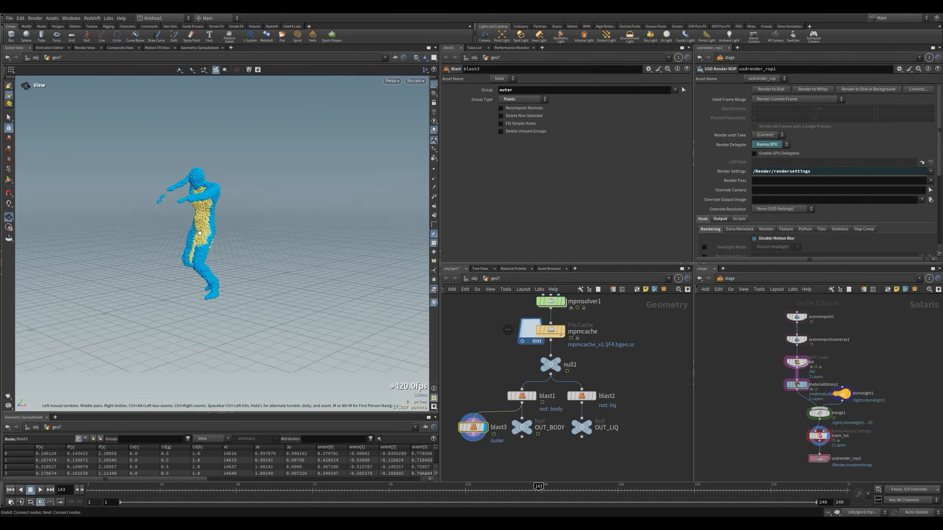
pyautogui.click(508, 117)
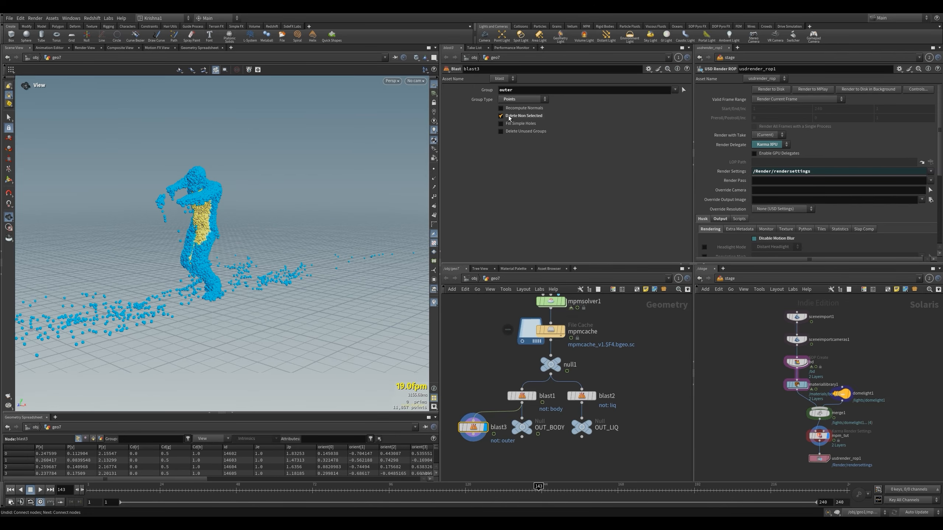
pyautogui.click(508, 117)
pyautogui.moveTo(261, 226); pyautogui.dragTo(236, 224)
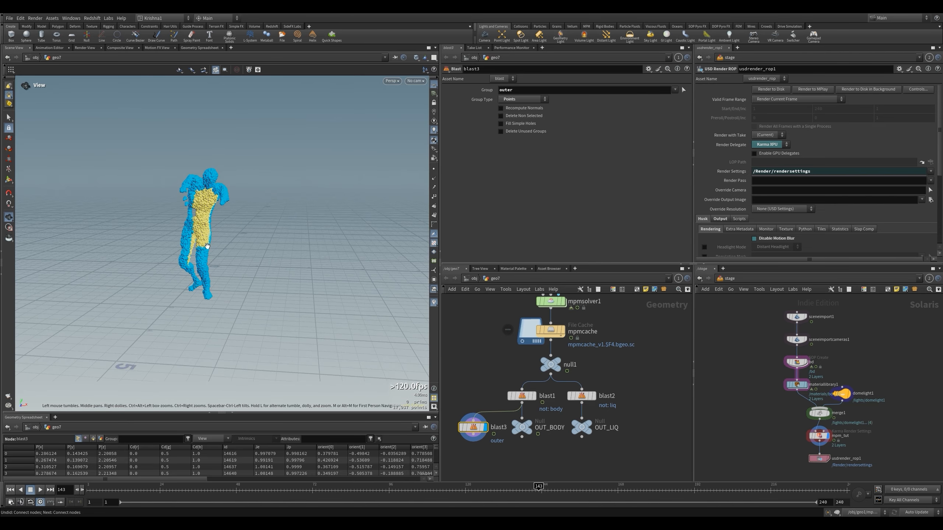
pyautogui.moveTo(212, 228)
pyautogui.mouseDown()
pyautogui.moveTo(203, 224)
pyautogui.moveTo(217, 247)
pyautogui.moveTo(206, 246)
pyautogui.mouseUp()
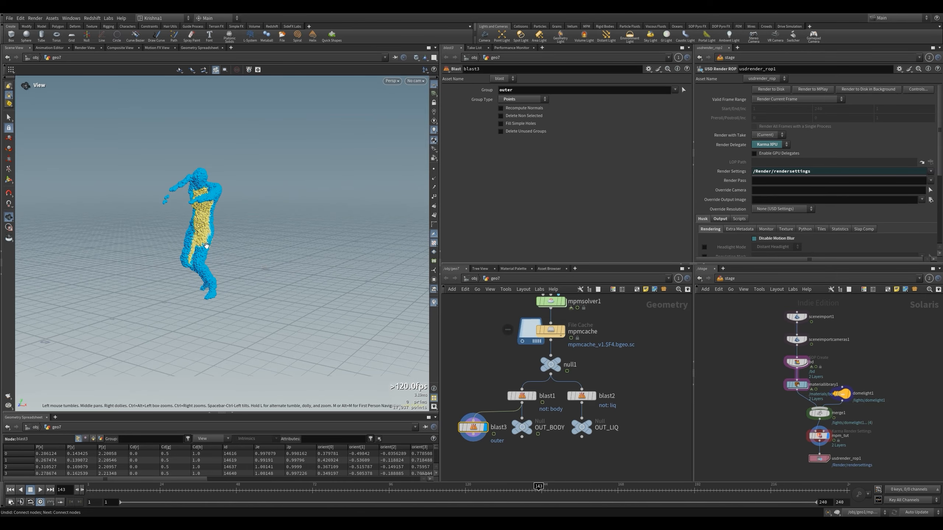
# Play the inner-particle simulation from the first frame and examine the wet areas at frame 120.
pyautogui.click(11, 490)
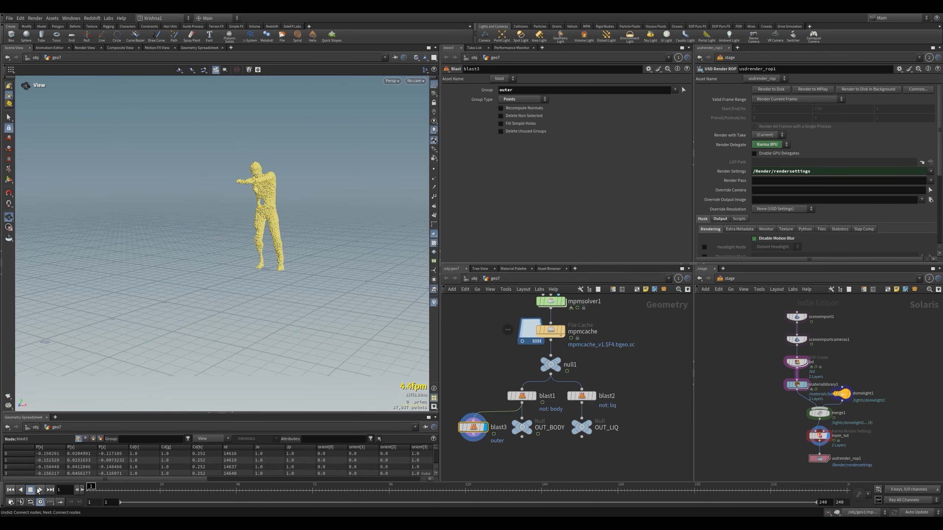
pyautogui.click(40, 490)
pyautogui.moveTo(227, 215); pyautogui.dragTo(272, 219)
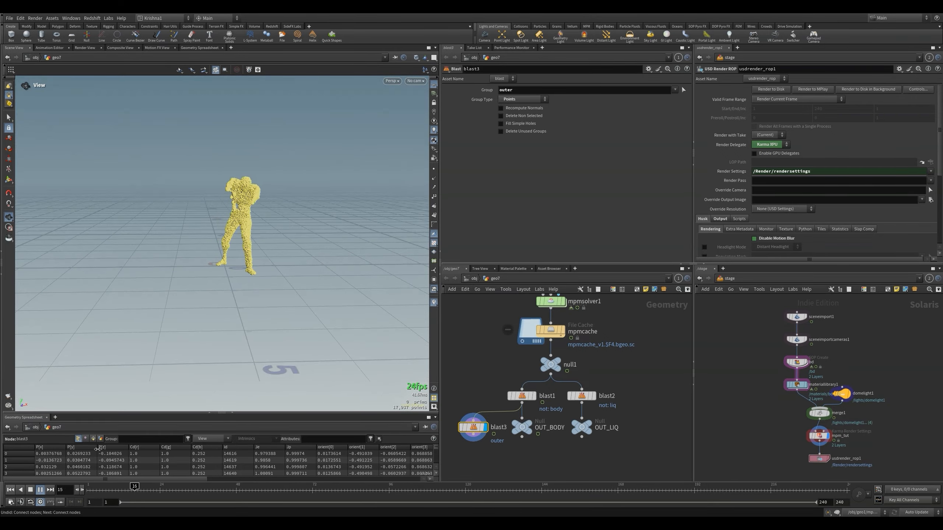
pyautogui.hotkey('ctrl', 'Up')
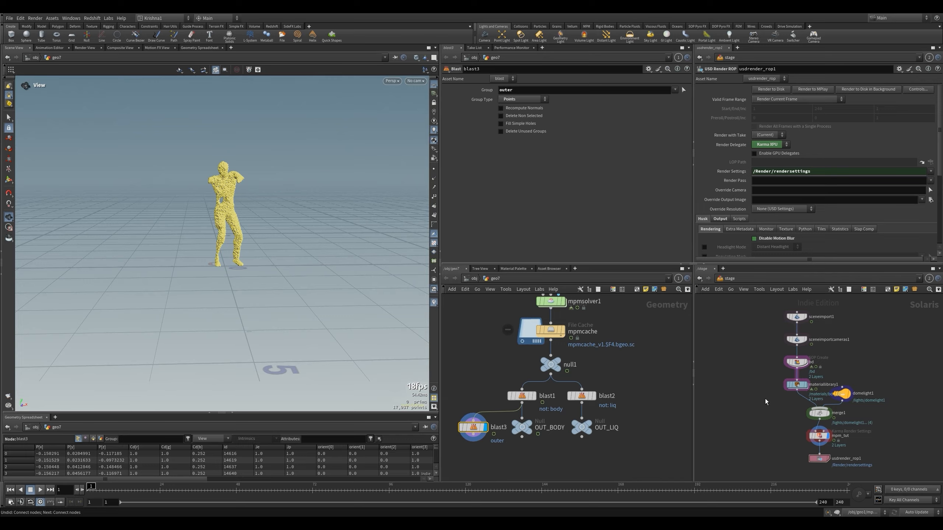
pyautogui.click(466, 489)
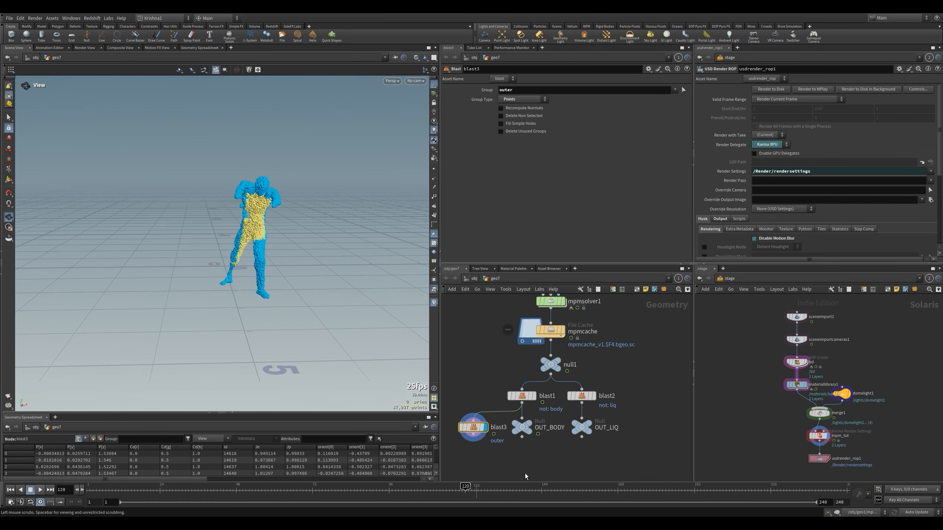
# Set Object 1 of get_liq inside rndr_liq to /obj/geo7/OUT_LIQ and return to the object level.
pyautogui.press('u')
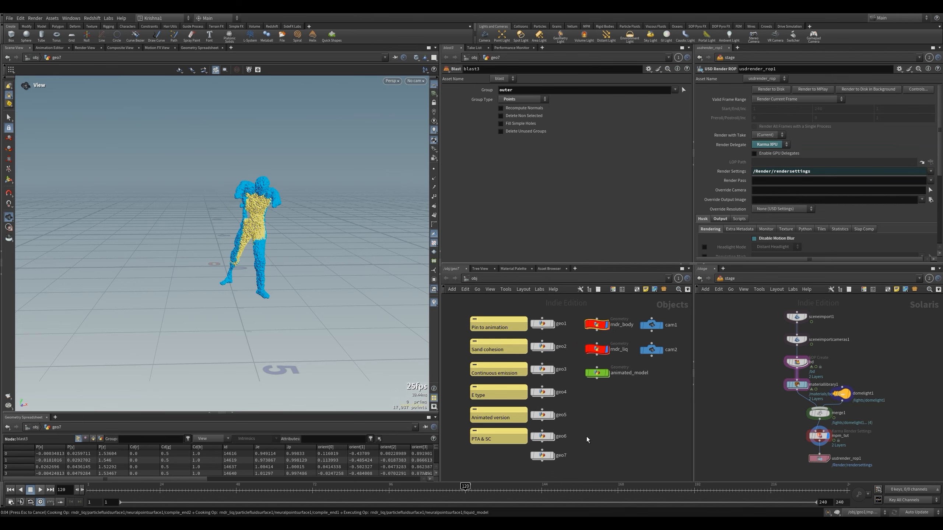
pyautogui.click(597, 350)
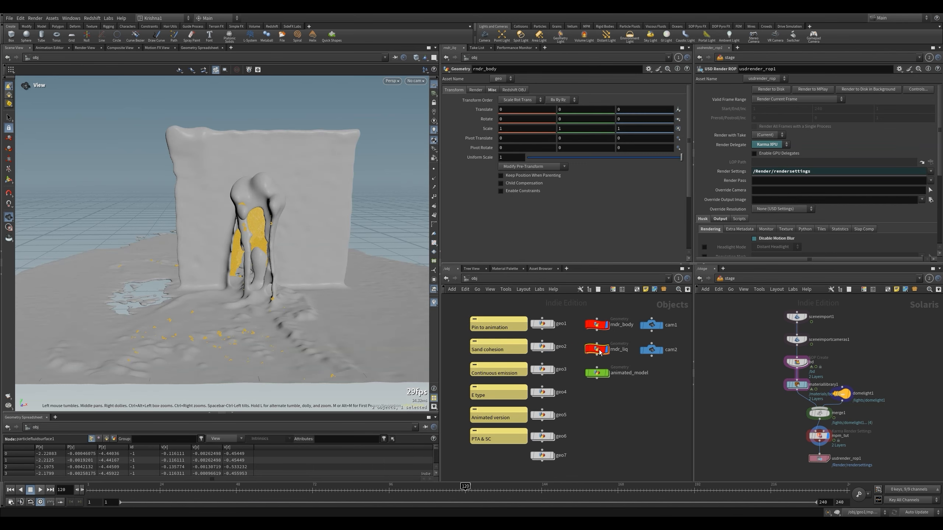
pyautogui.doubleClick(597, 349)
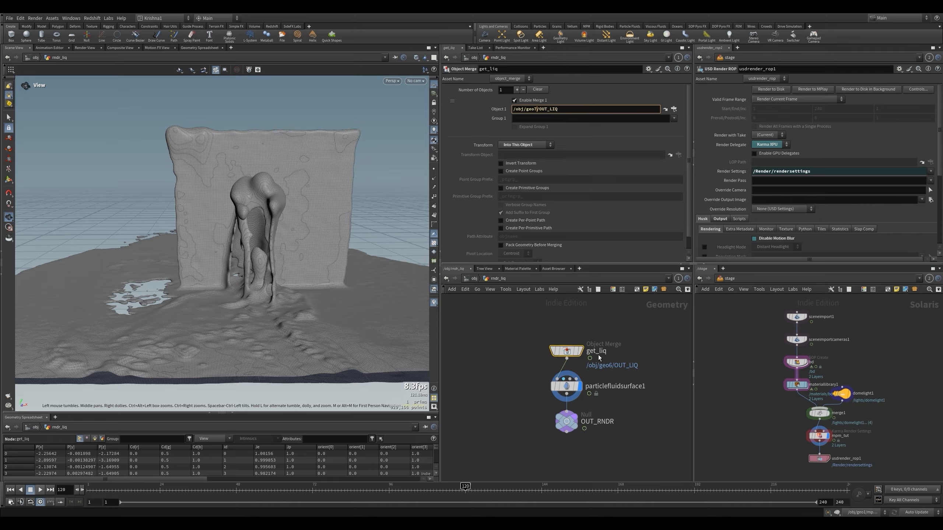
pyautogui.press('u')
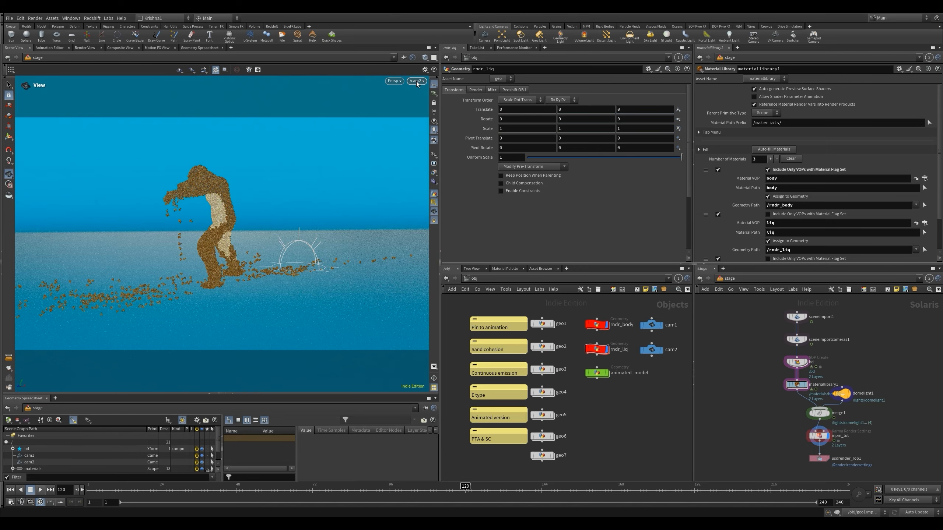